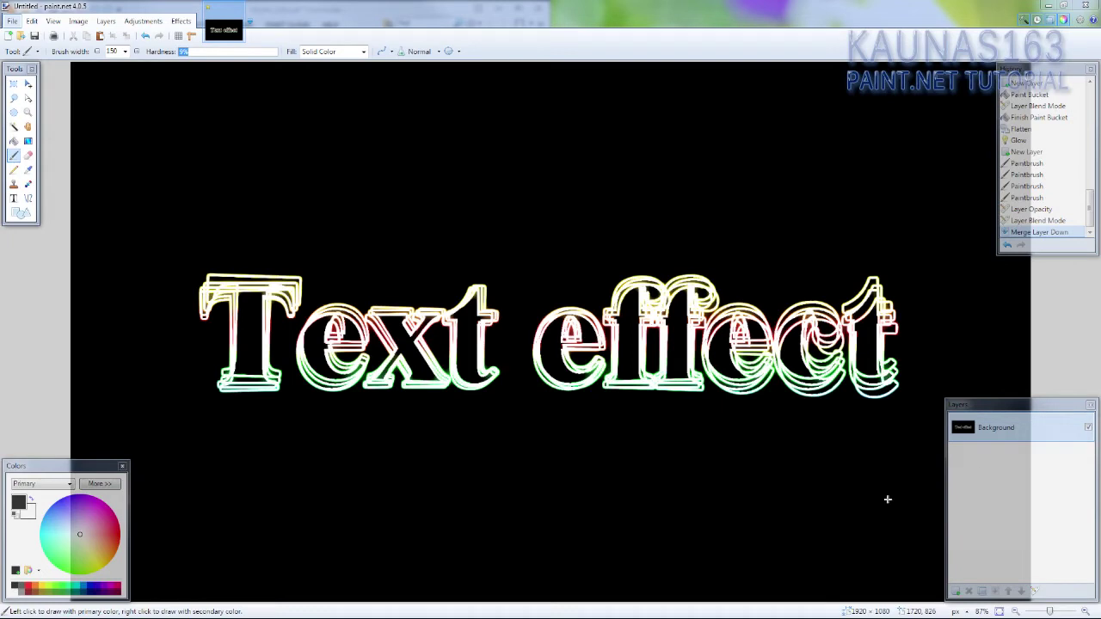
Step: Create a new blank 1920 × 1080 image beside the finished Text effect
click(989, 499)
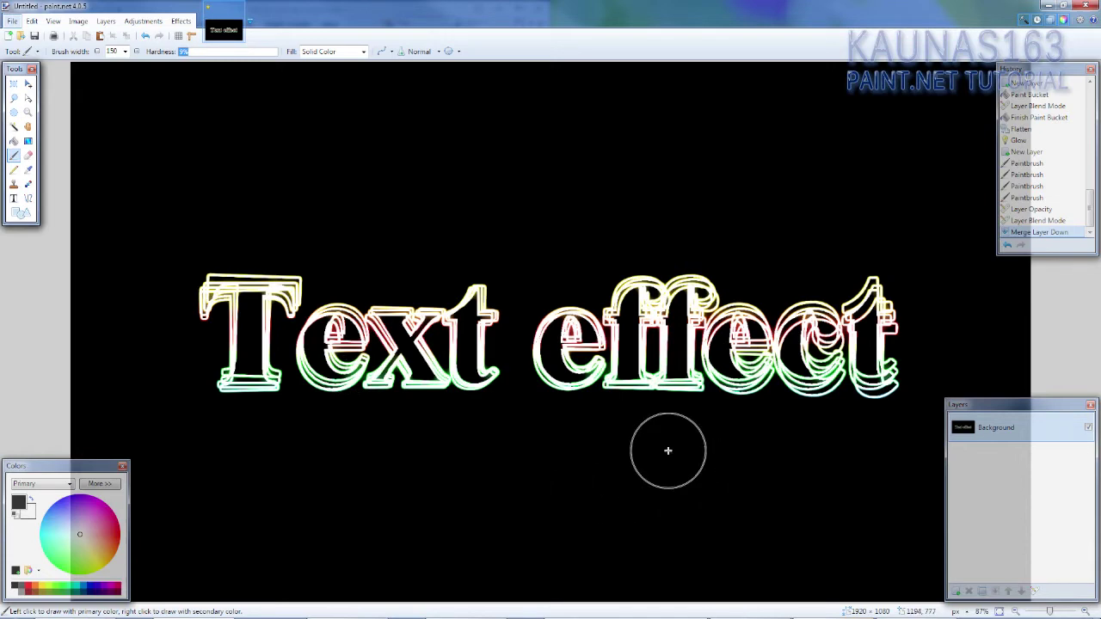
click(9, 36)
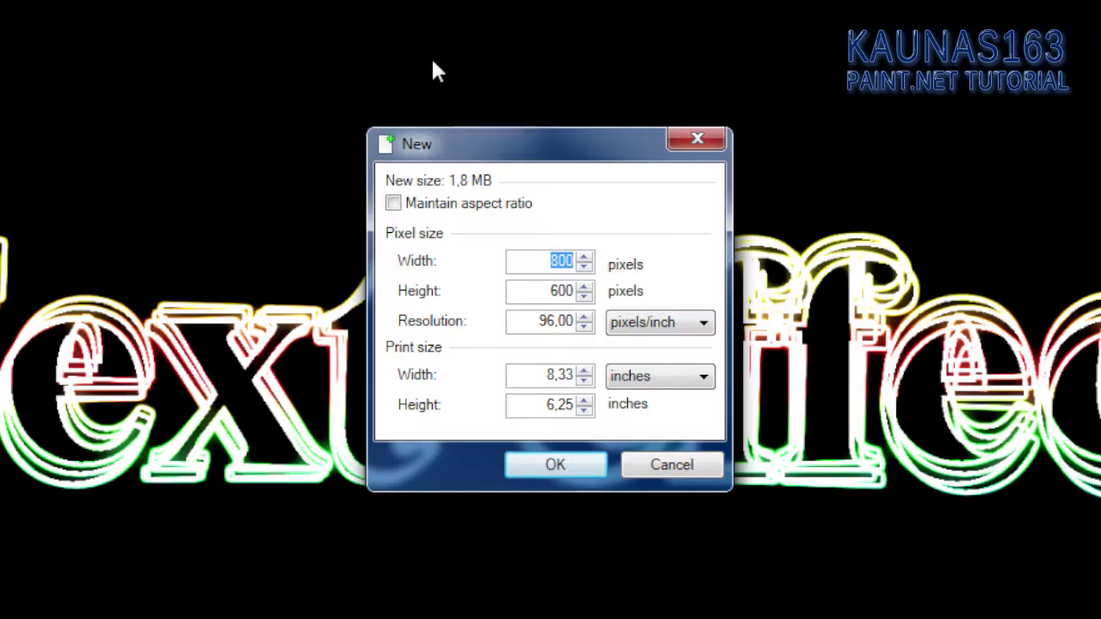
text(1920)
key(Tab)
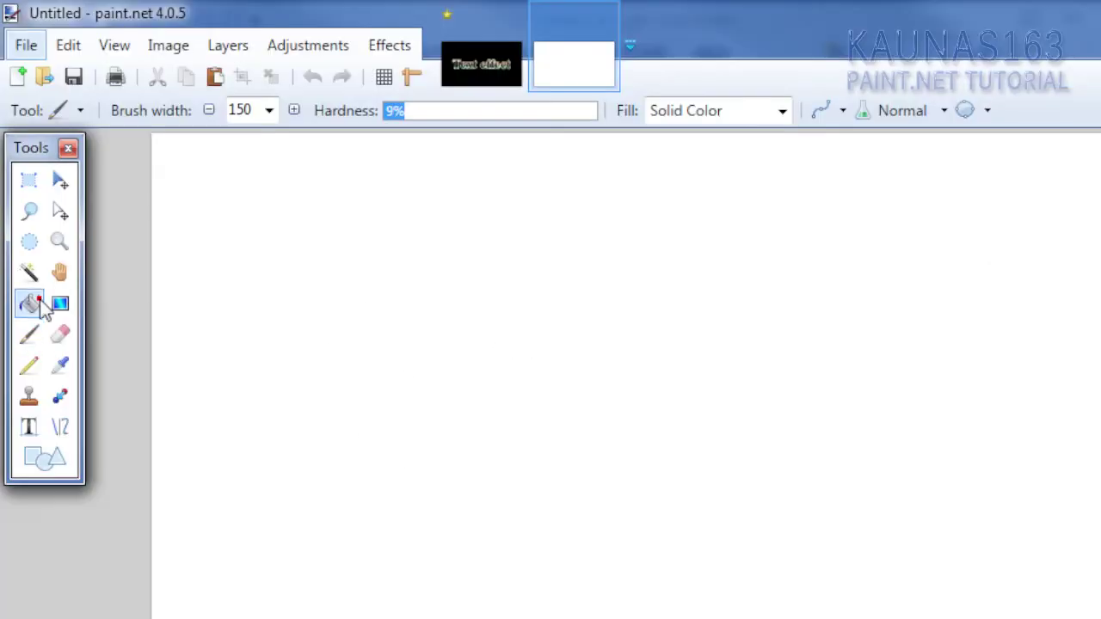
click(37, 301)
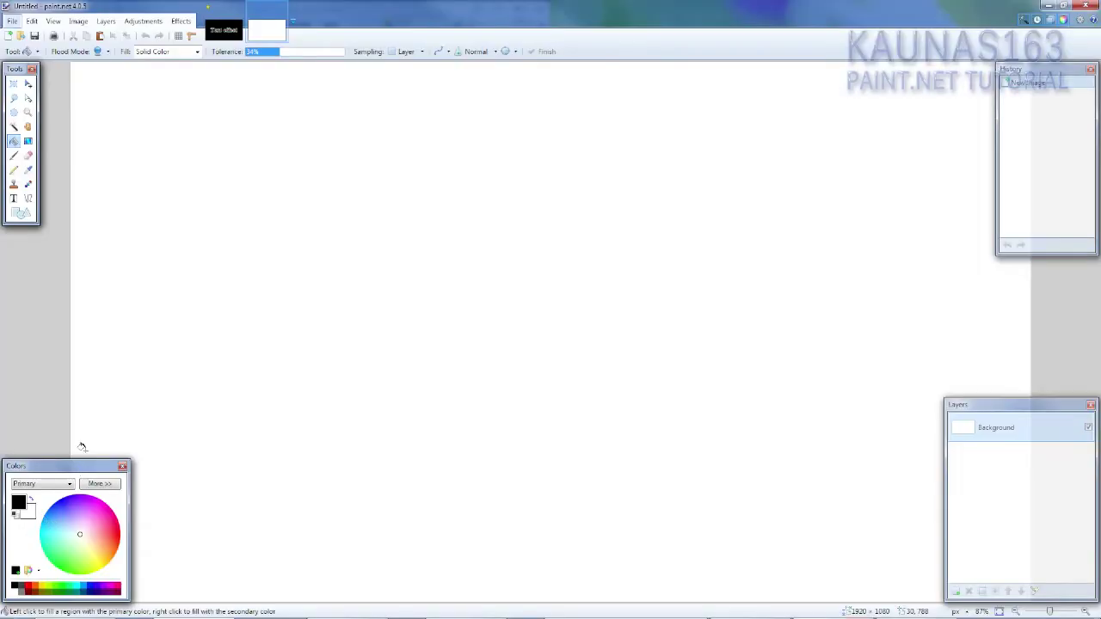
Step: Fill the new white canvas with solid black using the Paint Bucket
click(754, 562)
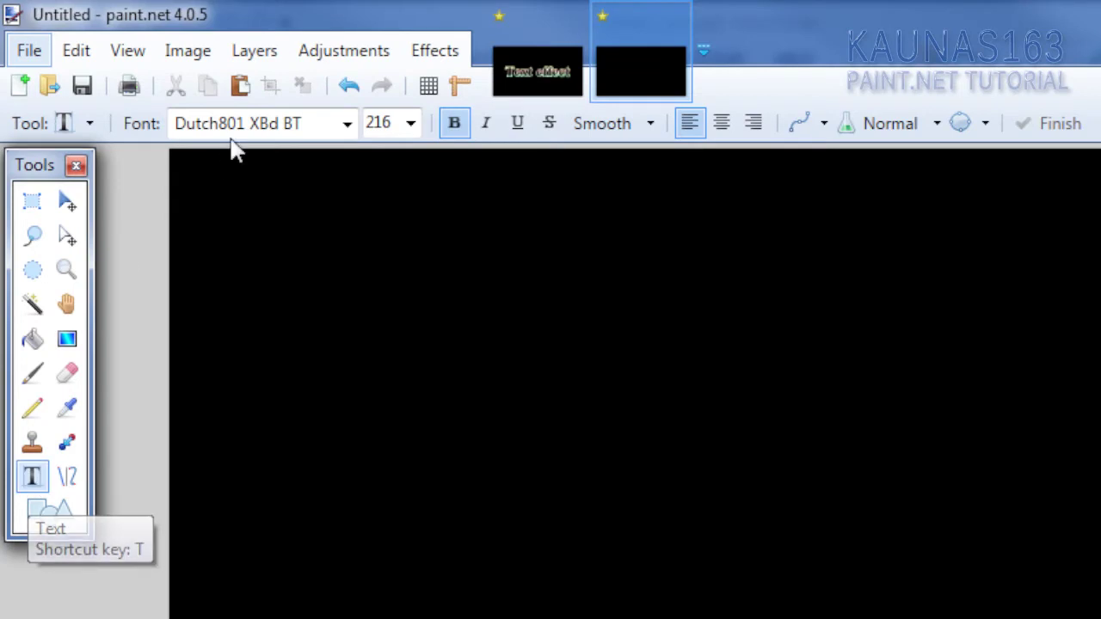
Step: Type 'Text effect' in bold Dutch801 XBd BT, size 216, and centre it
click(229, 123)
click(229, 123)
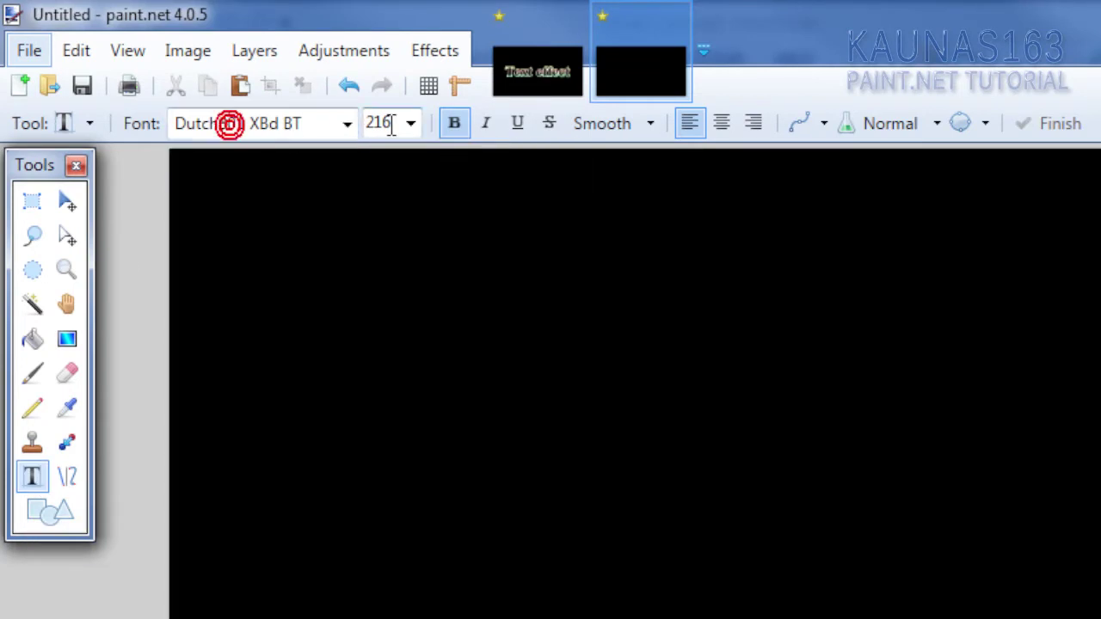
click(456, 125)
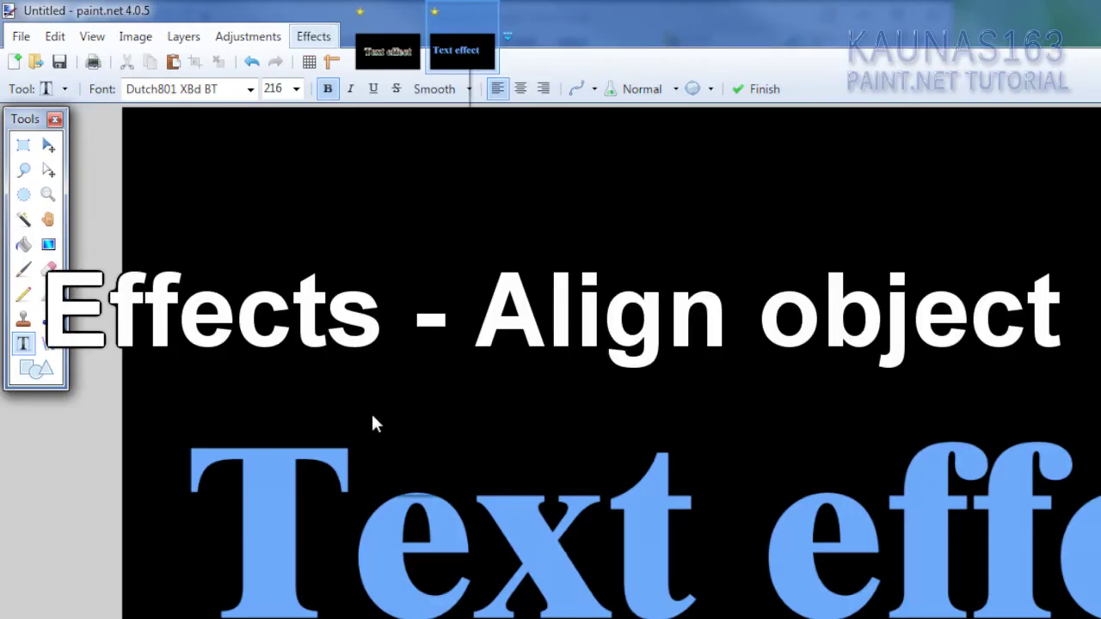
click(359, 393)
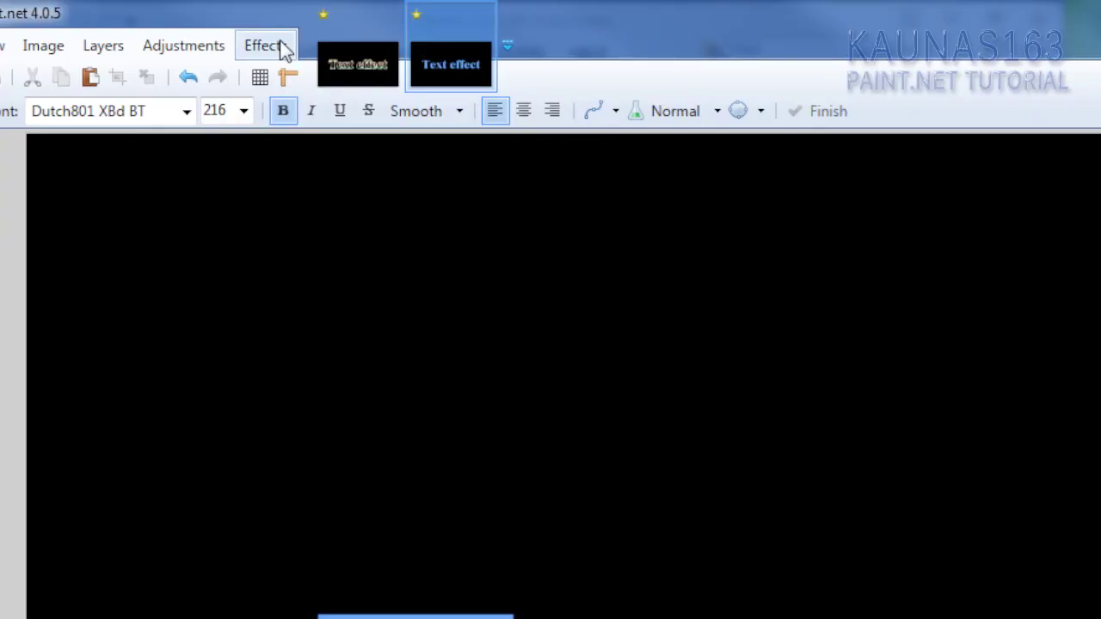
Step: Apply a white Outline Object effect with width 5 and softness 236 to the text
click(279, 43)
click(310, 327)
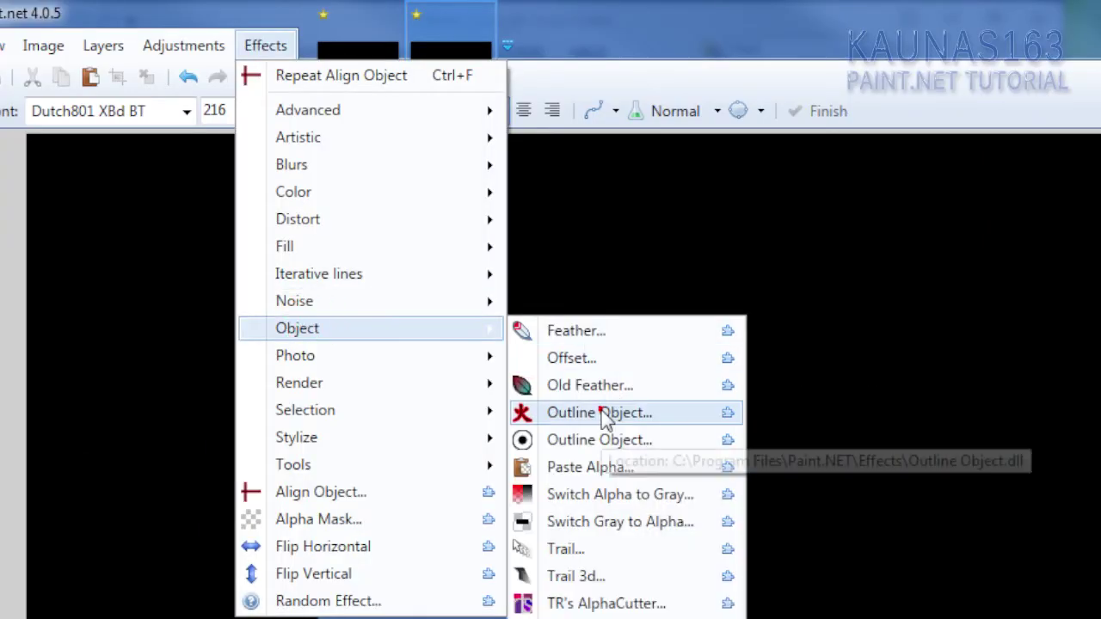
click(607, 416)
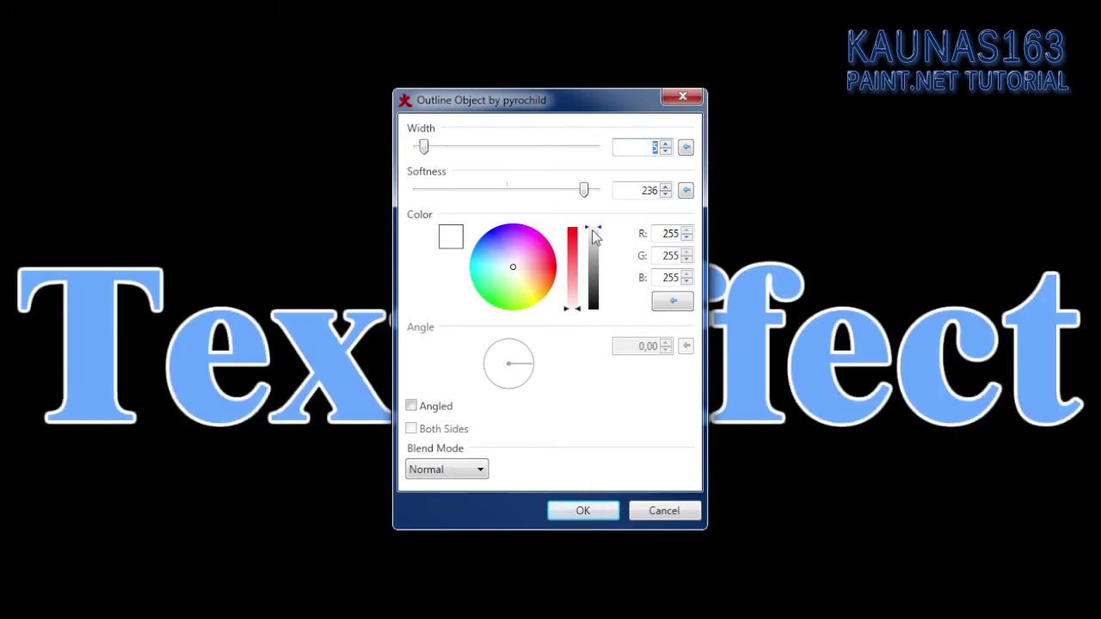
click(632, 191)
mouse_move(577, 112)
mouse_down()
mouse_move(705, 111)
mouse_move(511, 118)
mouse_move(579, 121)
mouse_up()
click(650, 153)
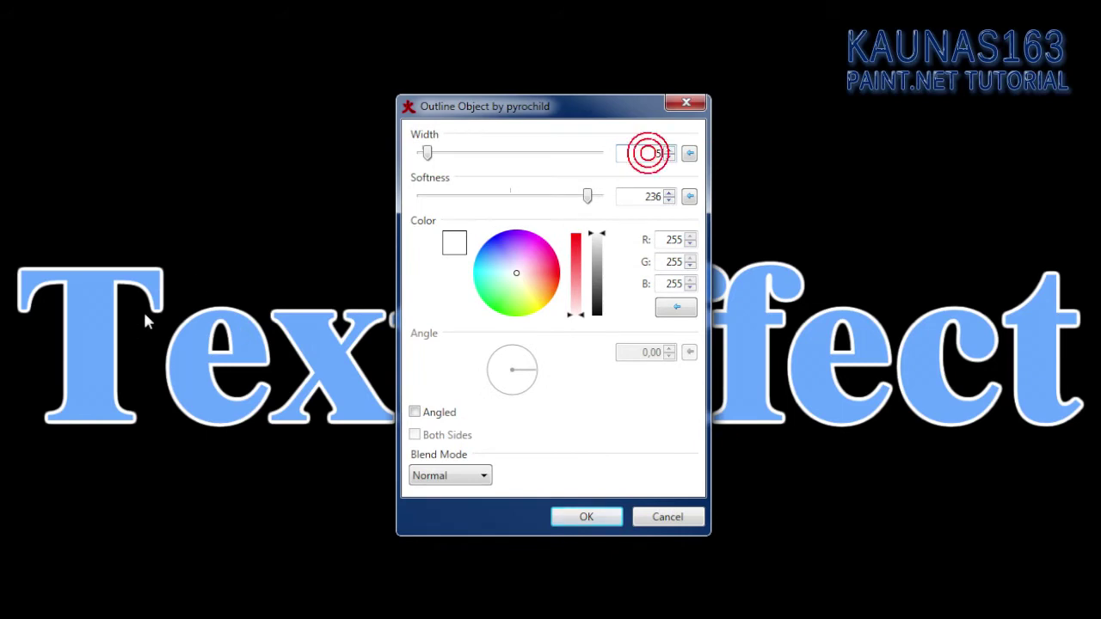
click(594, 518)
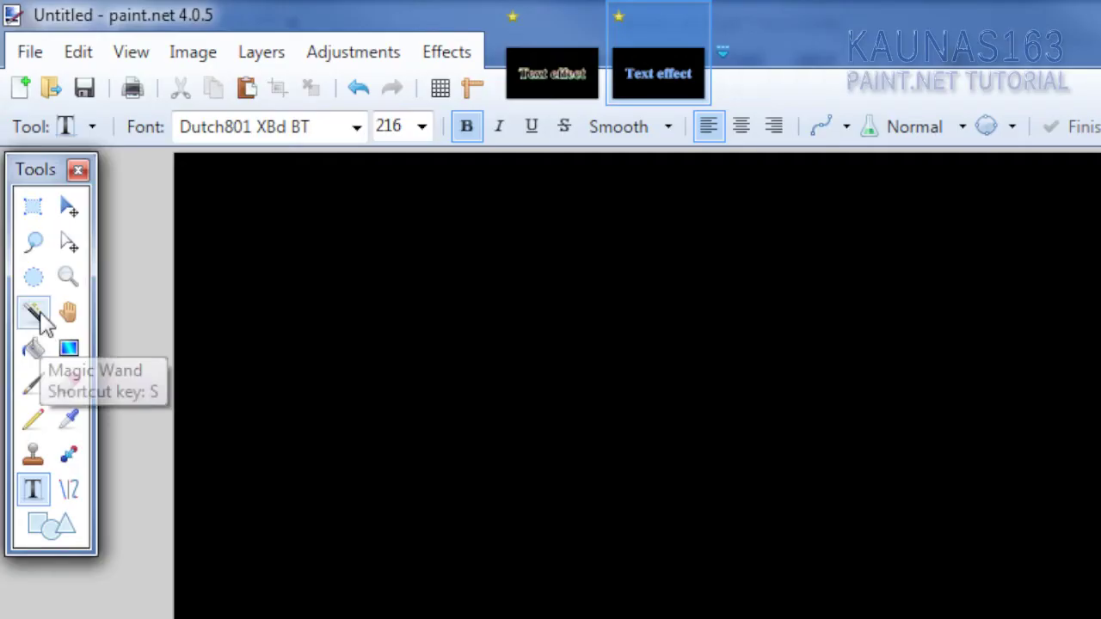
Step: Select the blue letter fill with a Global-mode Magic Wand and delete it
click(41, 318)
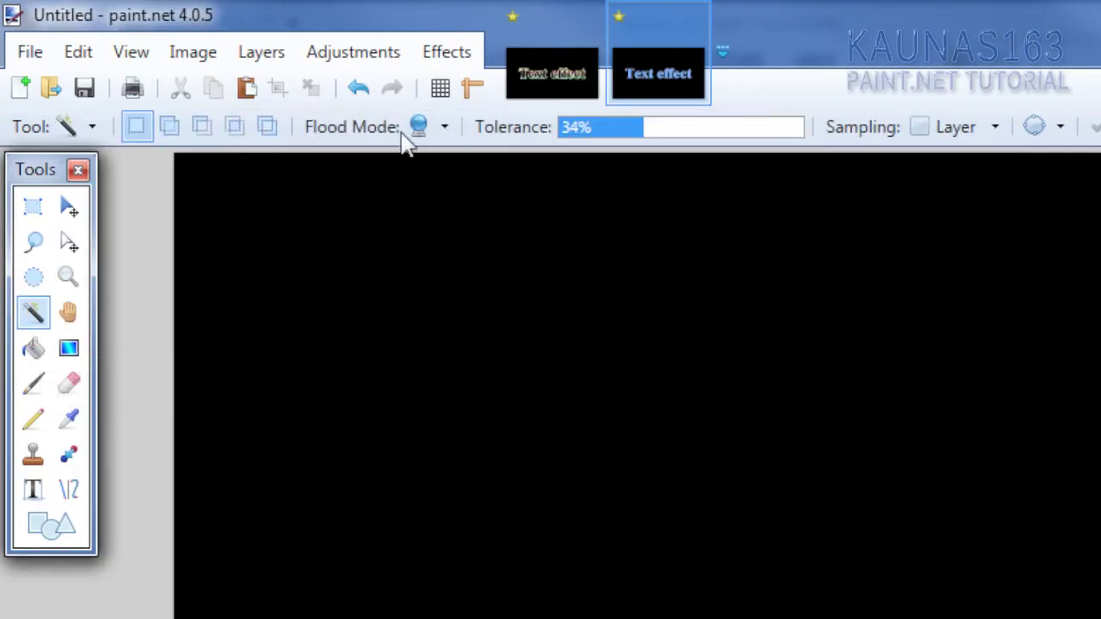
click(442, 129)
click(467, 189)
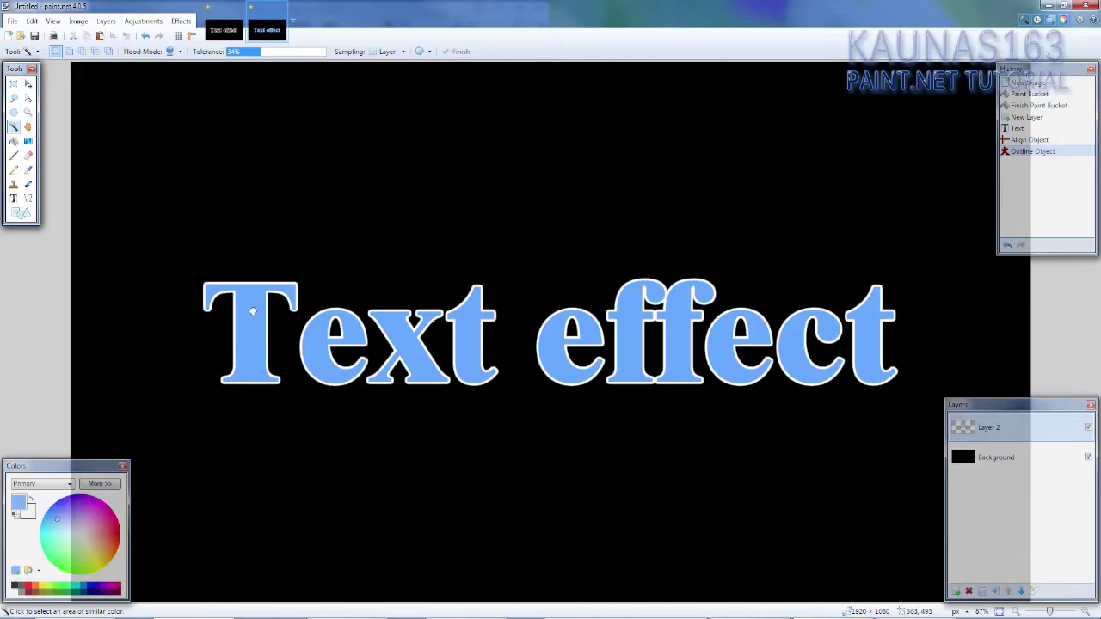
click(253, 312)
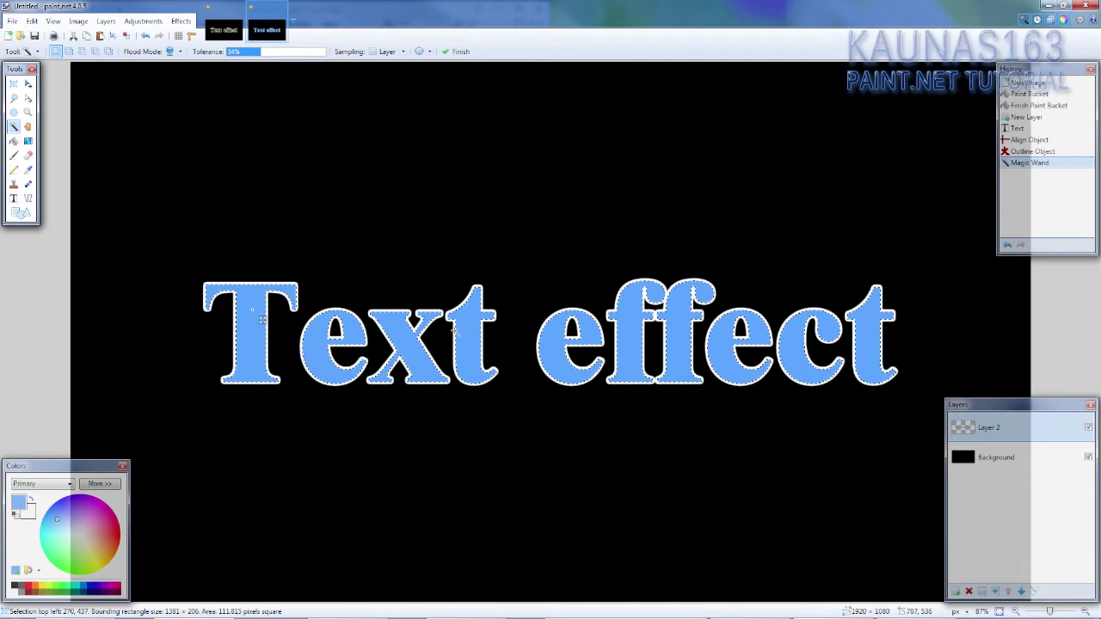
key(Delete)
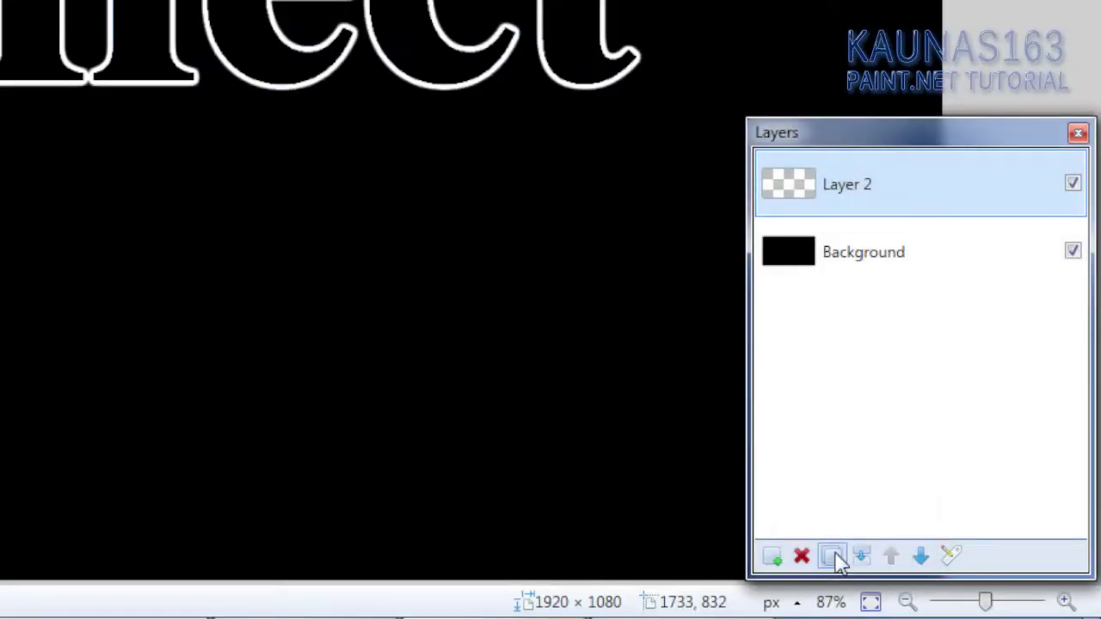
Step: Duplicate the outline layer twice and make the middle copy active
click(834, 557)
click(834, 557)
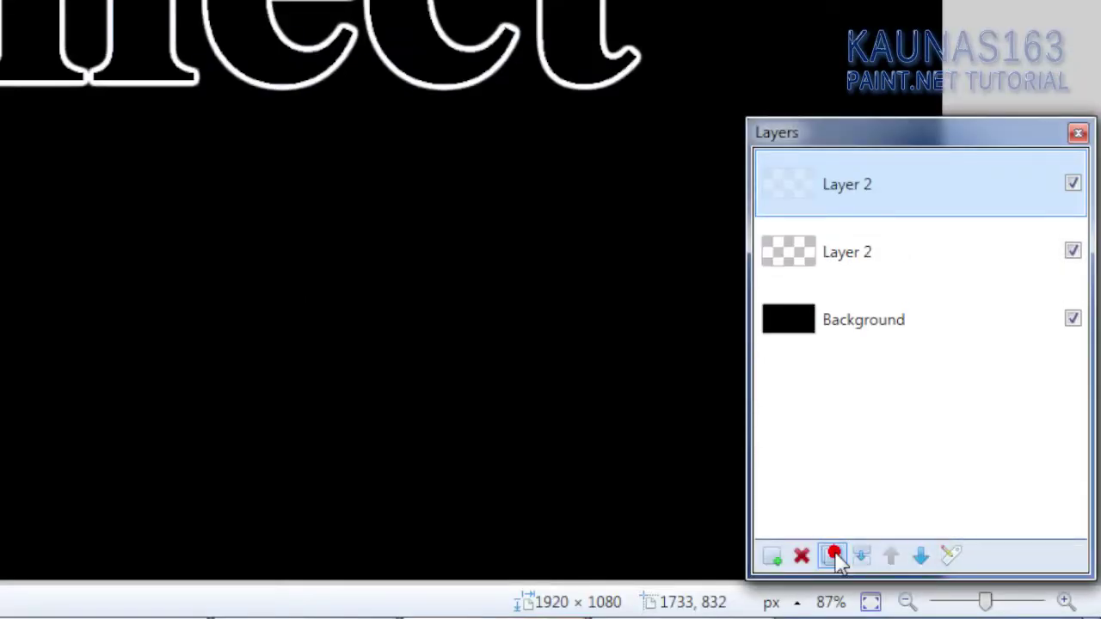
click(857, 244)
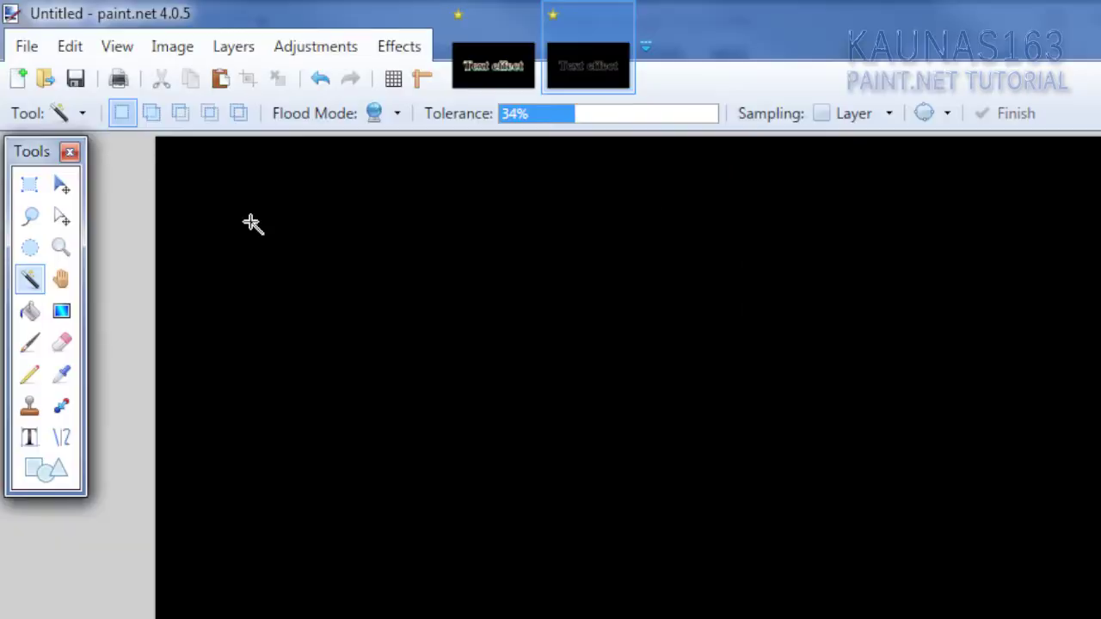
click(72, 191)
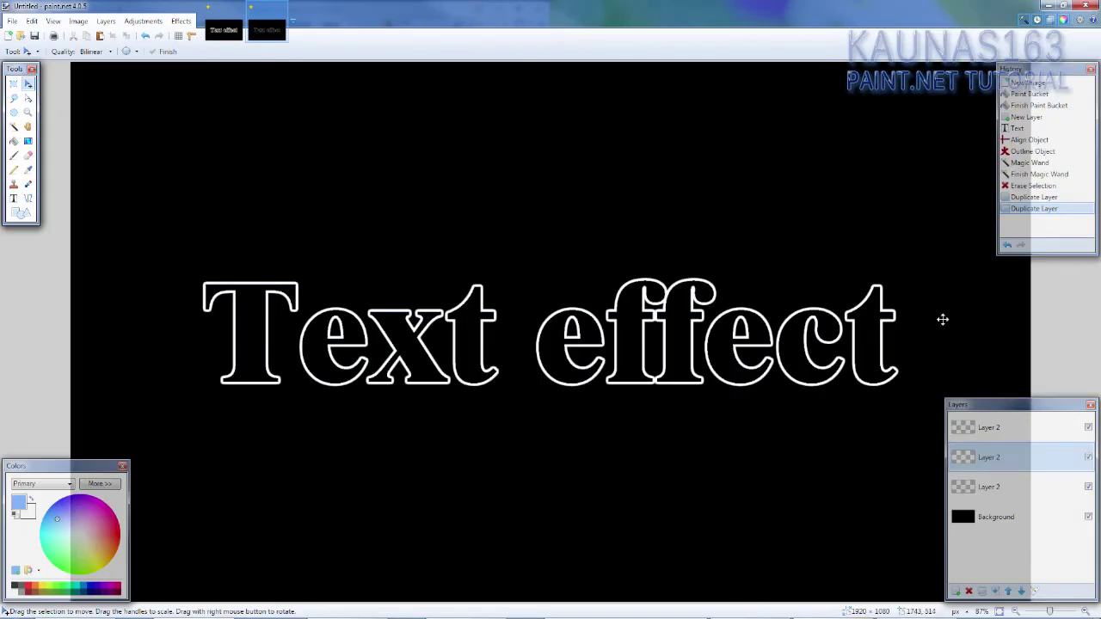
Step: Rotate and nudge the middle outline copy, then rotate the top copy slightly
key(ctrl+a)
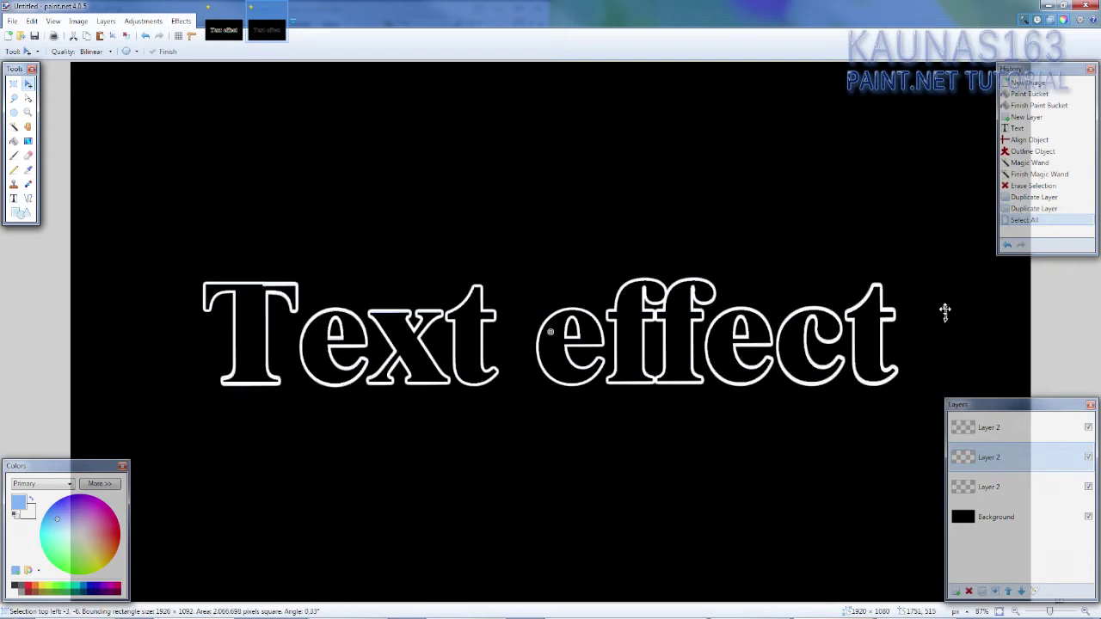
mouse_move(945, 312)
mouse_down()
mouse_move(938, 295)
mouse_move(937, 309)
mouse_up()
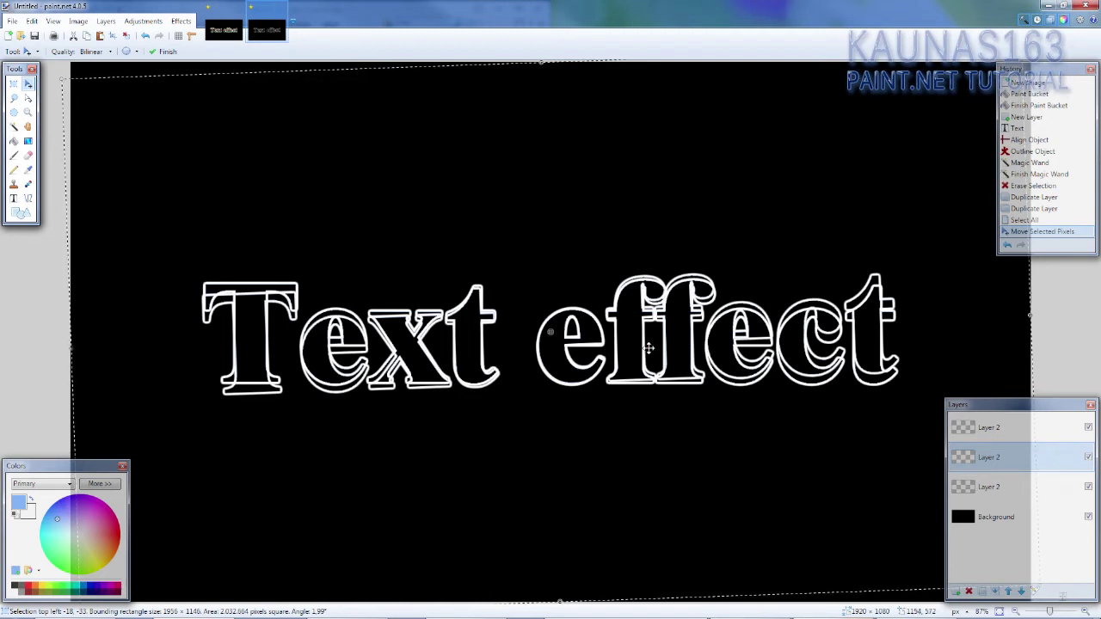
drag(649, 347, 652, 347)
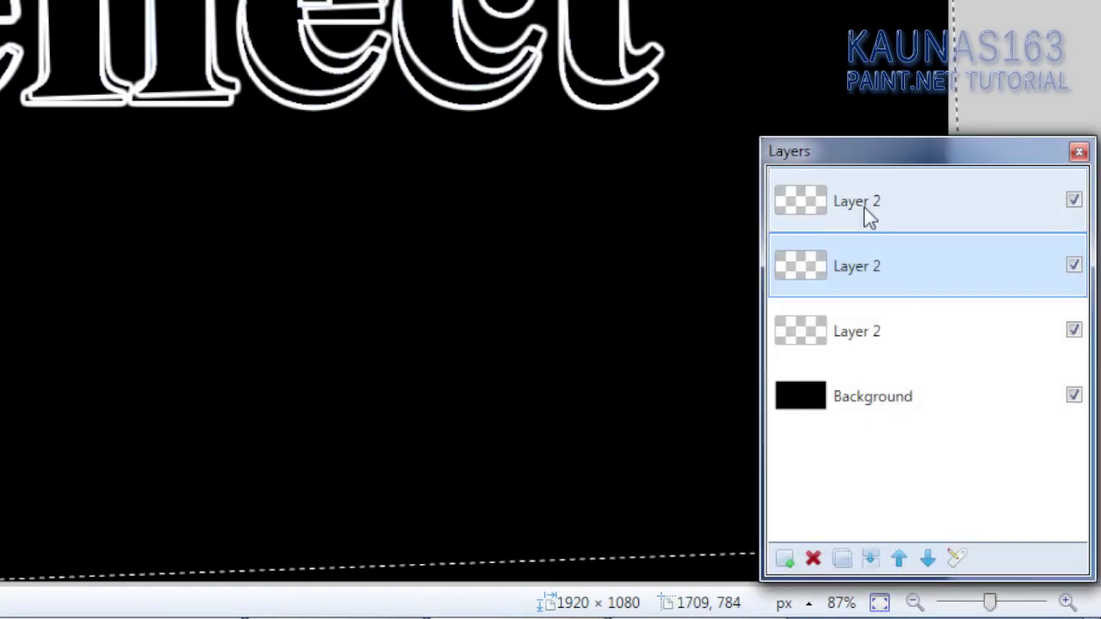
click(865, 208)
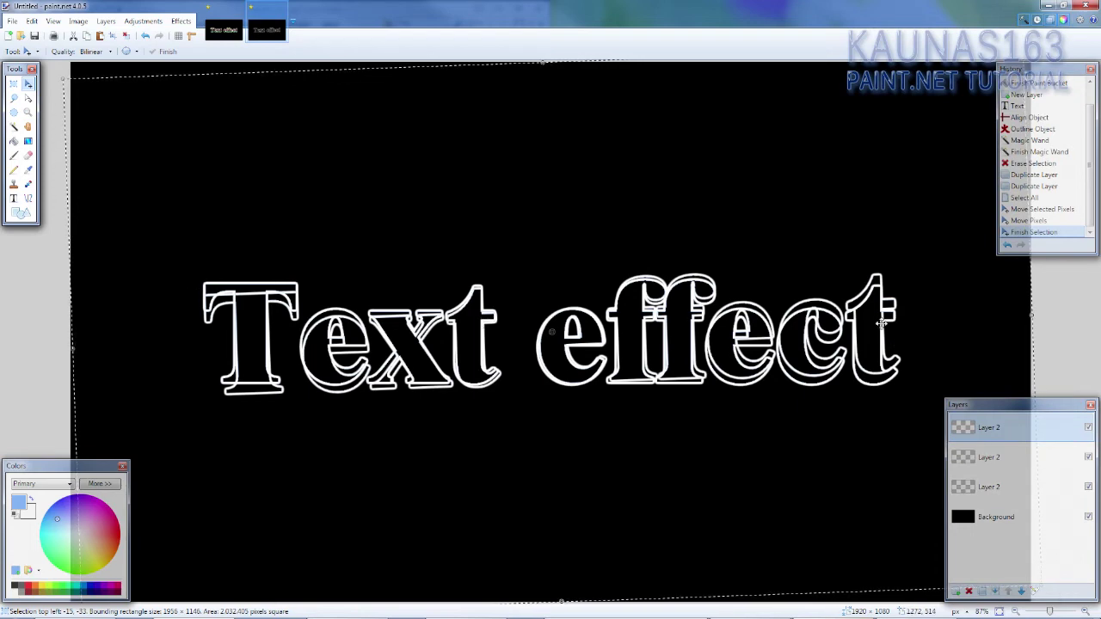
drag(943, 320, 917, 342)
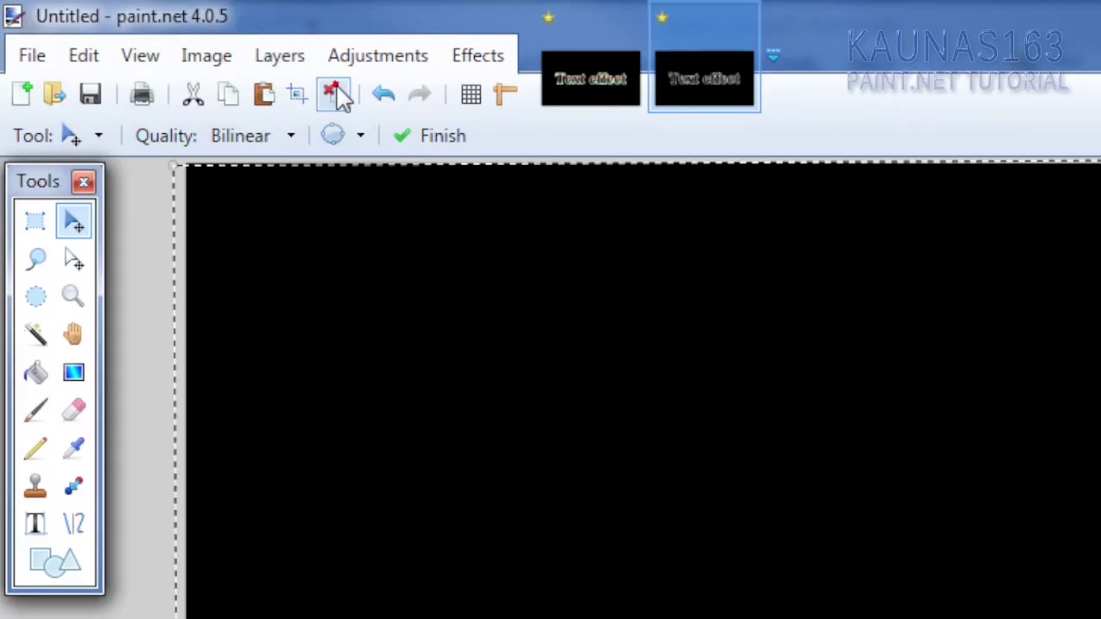
Step: Duplicate the third outline layer and shift the new copy slightly
click(336, 95)
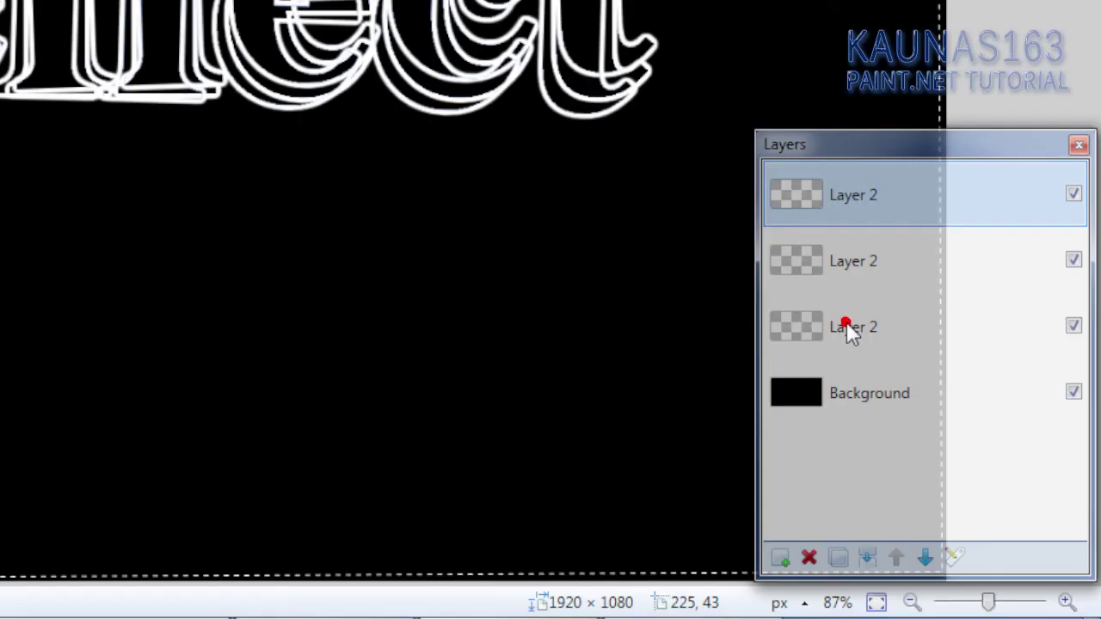
click(847, 325)
click(848, 559)
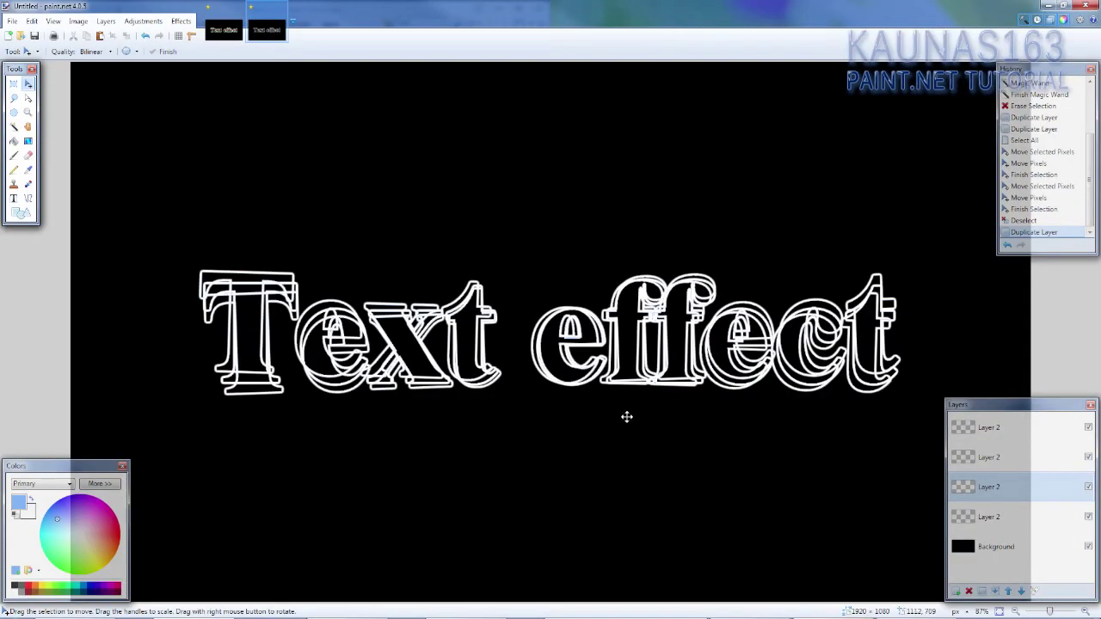
key(ctrl+a)
drag(614, 396, 609, 402)
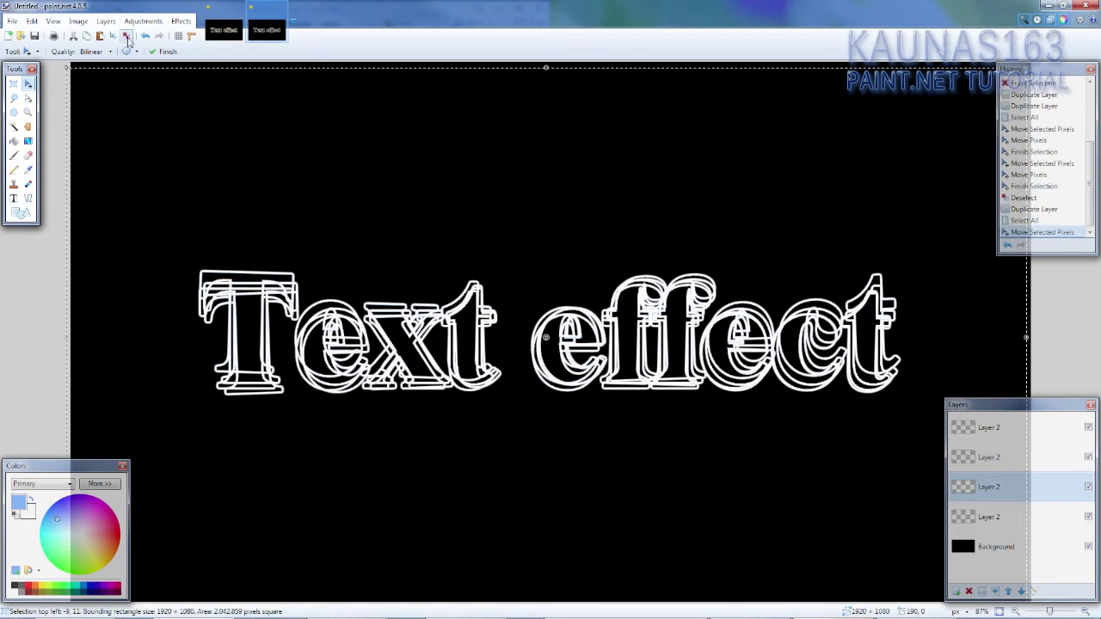
click(126, 35)
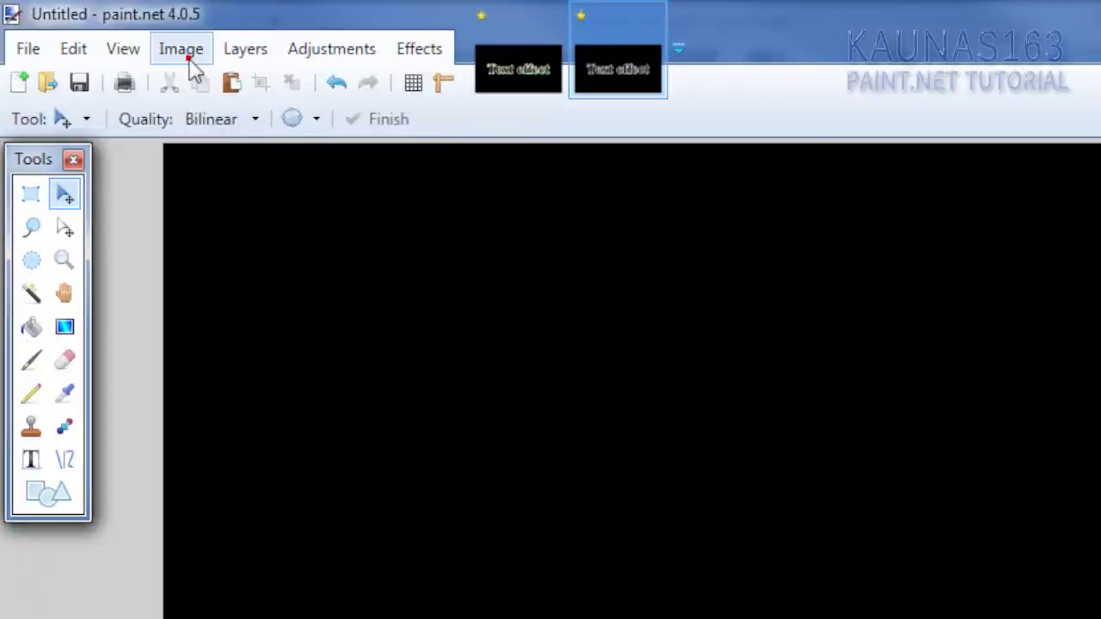
Step: Flatten the image and add a new empty layer above the Background
click(79, 21)
click(254, 344)
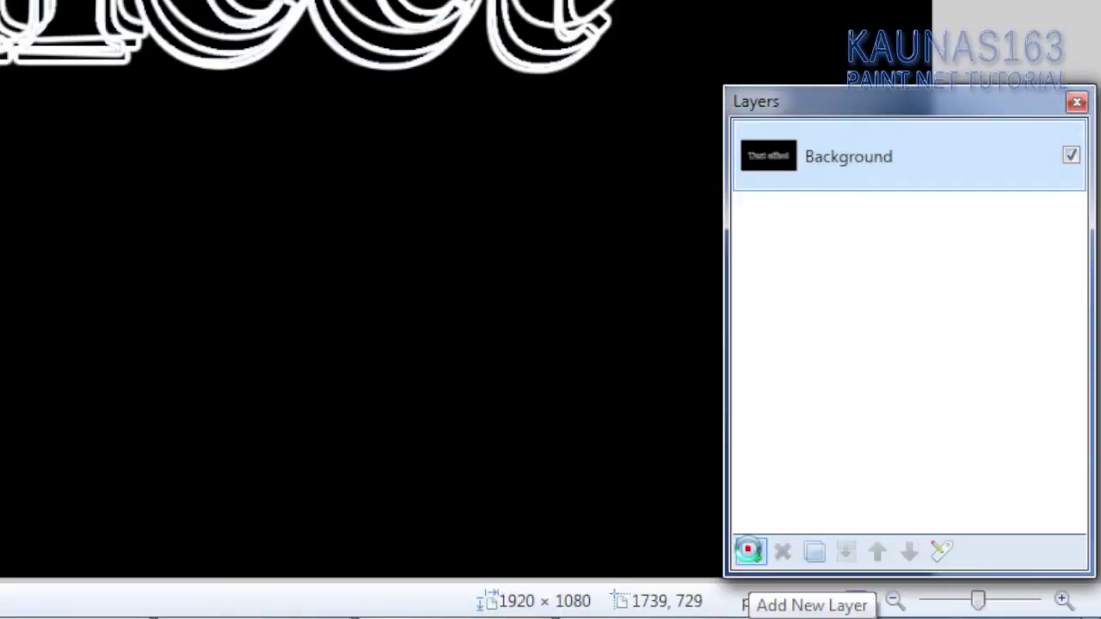
click(748, 550)
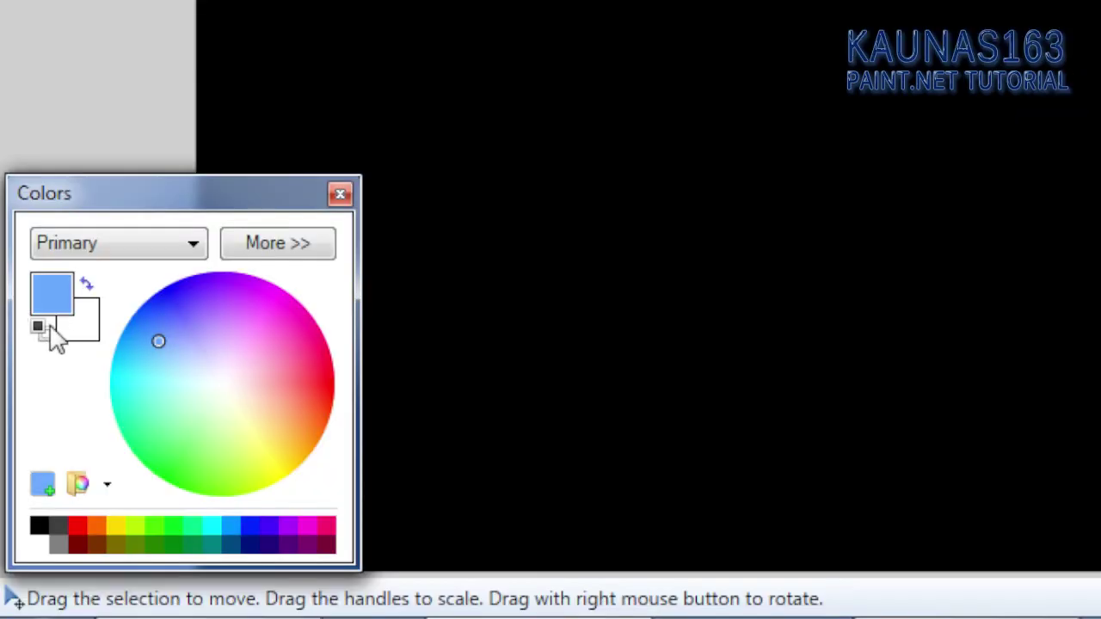
Step: Set blue as primary and green as secondary colour, and choose the Paintbrush
click(230, 525)
right_click(176, 527)
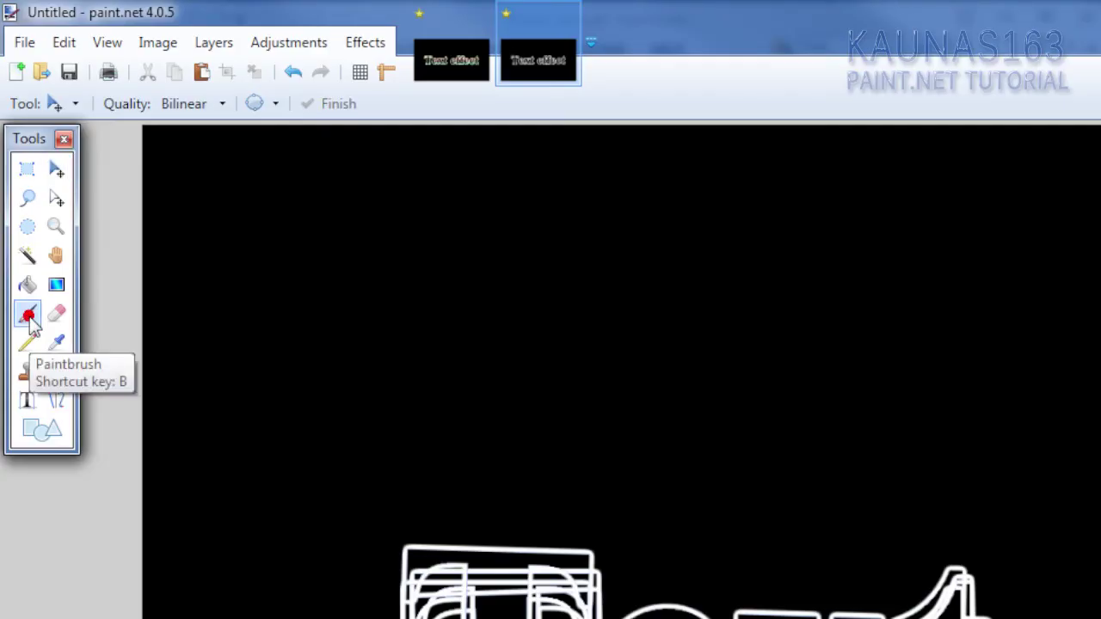
click(29, 316)
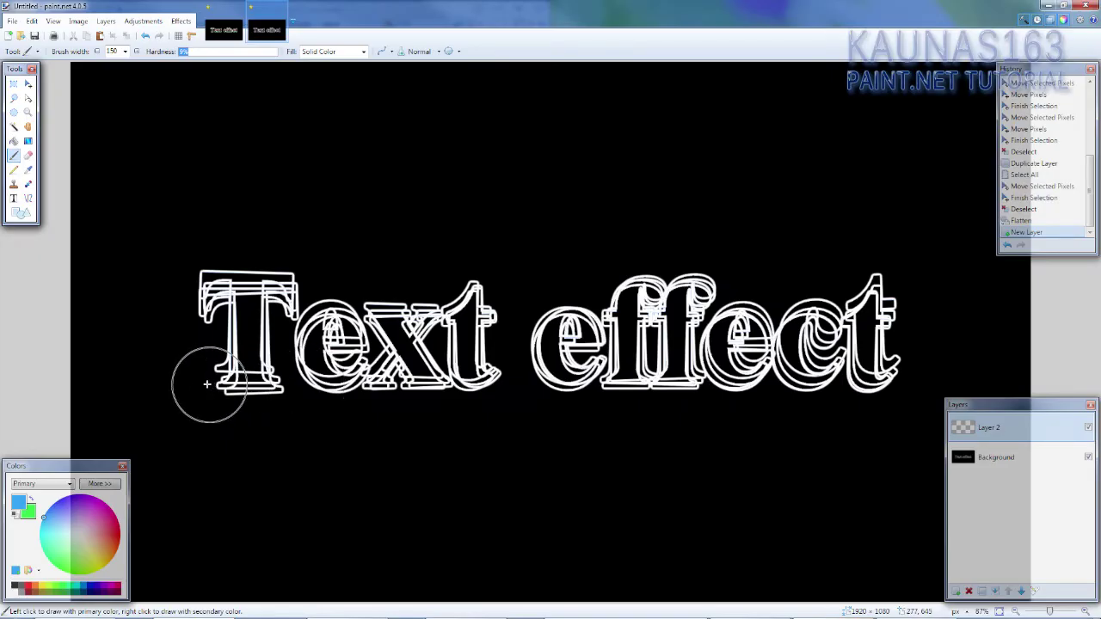
Step: Paint wide soft blue, green, red and yellow stripes across the text, bottom to top
mouse_move(207, 384)
mouse_down()
mouse_move(715, 390)
mouse_move(918, 375)
mouse_up()
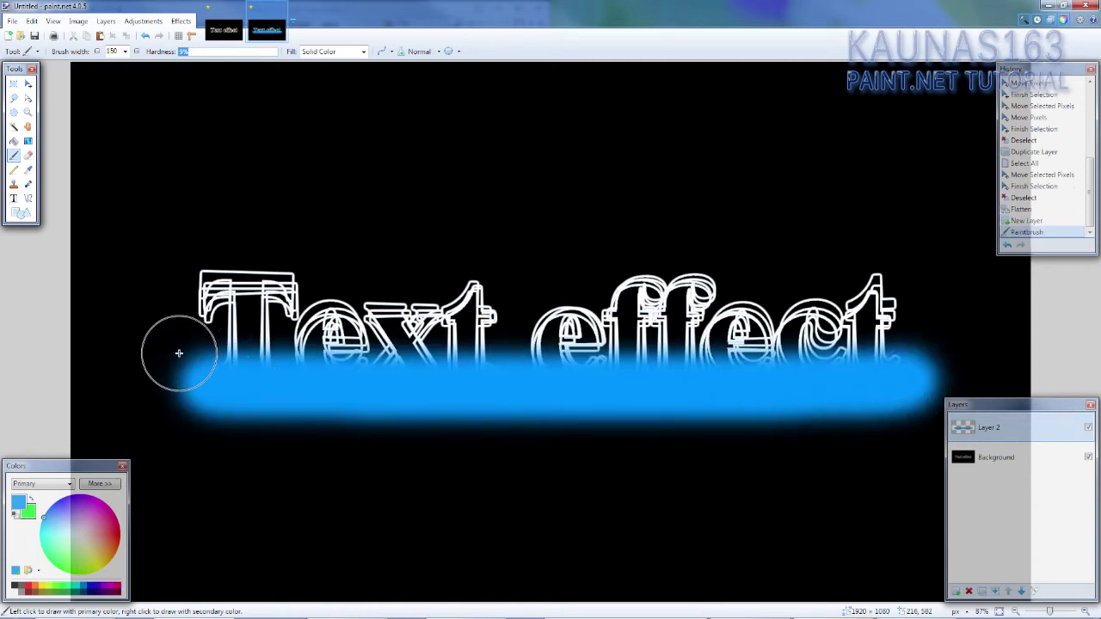
drag(179, 353, 896, 357)
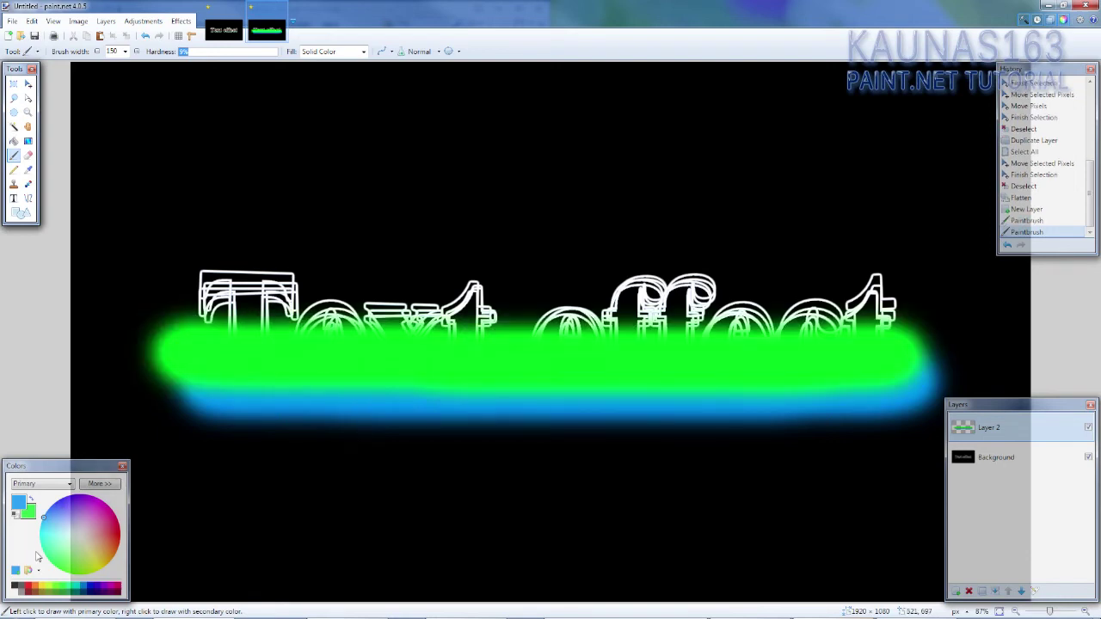
click(30, 585)
right_click(39, 585)
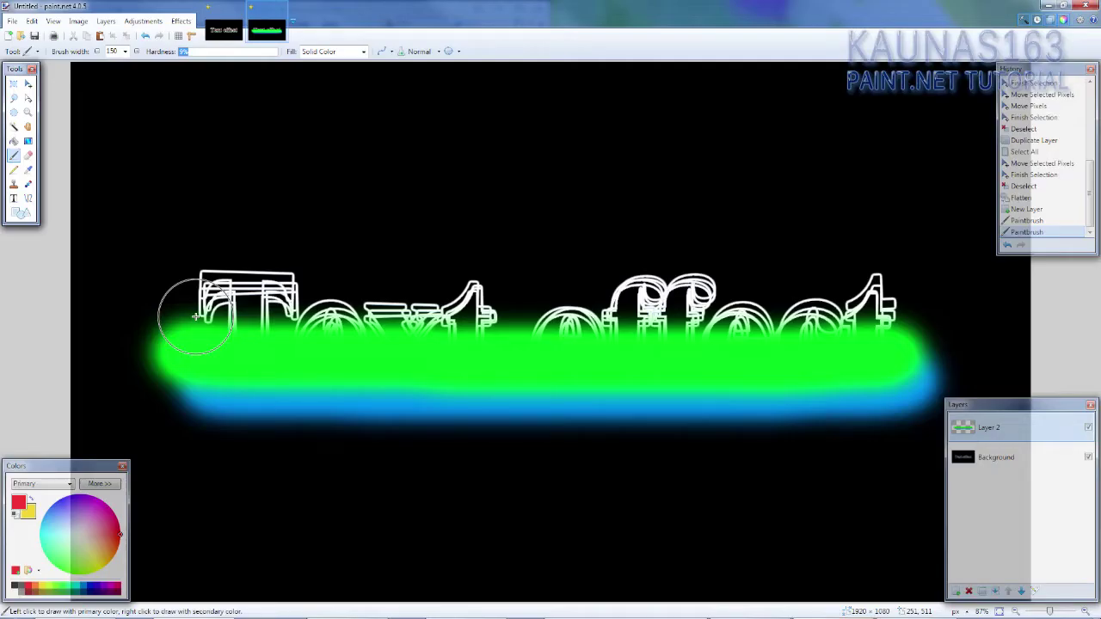
mouse_move(196, 316)
mouse_down()
mouse_move(184, 313)
mouse_move(874, 315)
mouse_up()
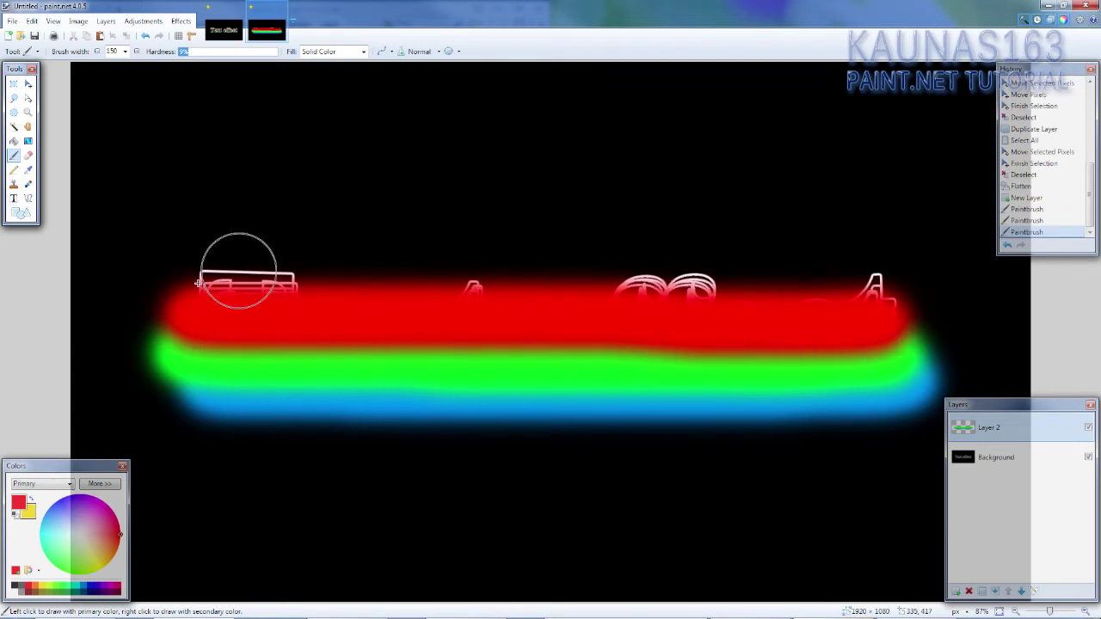
drag(184, 278, 914, 291)
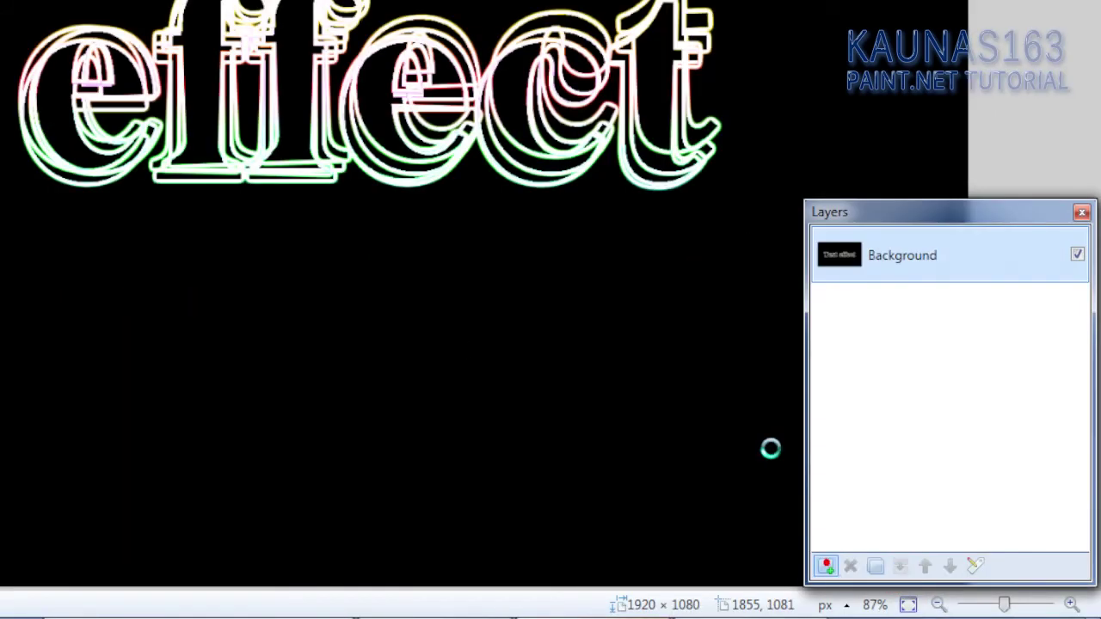
Step: Add a new layer and fill it entirely with white using the Paint Bucket
click(826, 565)
click(34, 555)
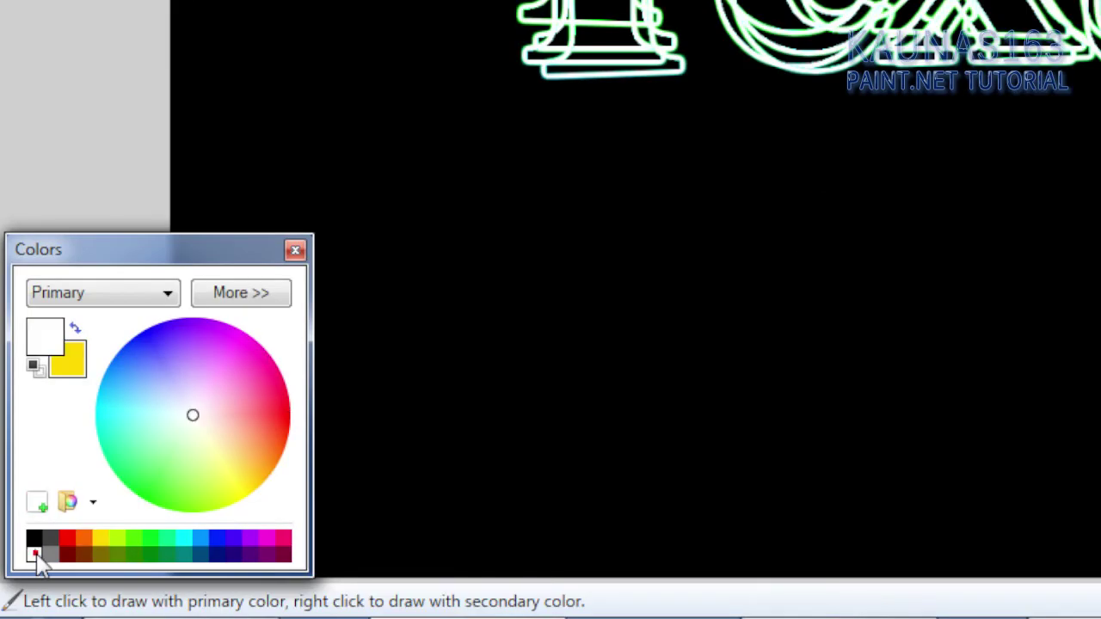
key(f)
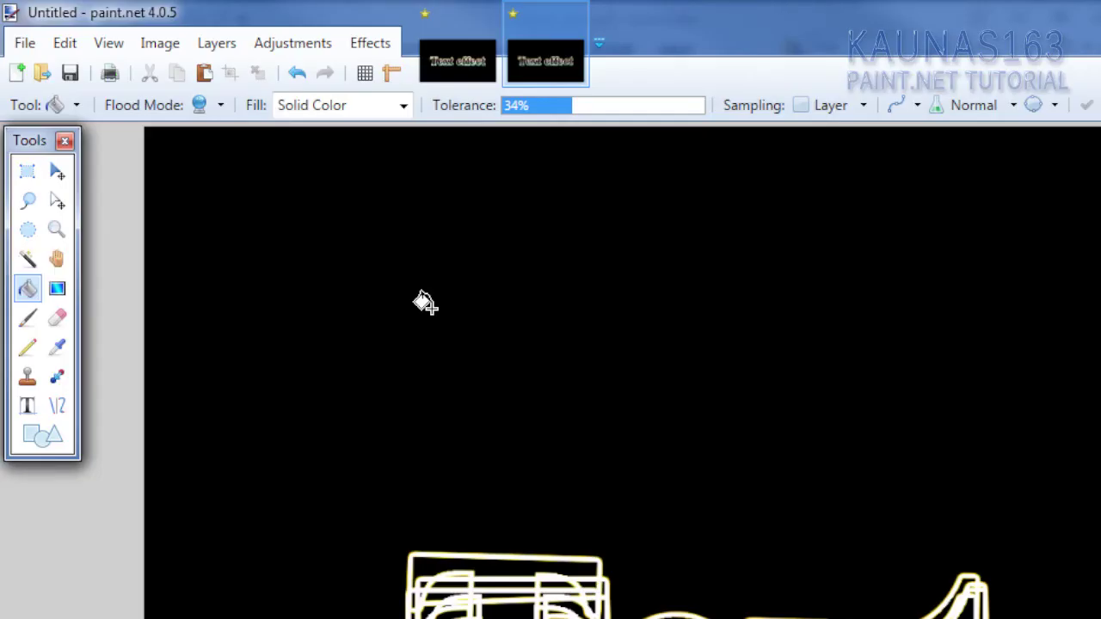
click(432, 308)
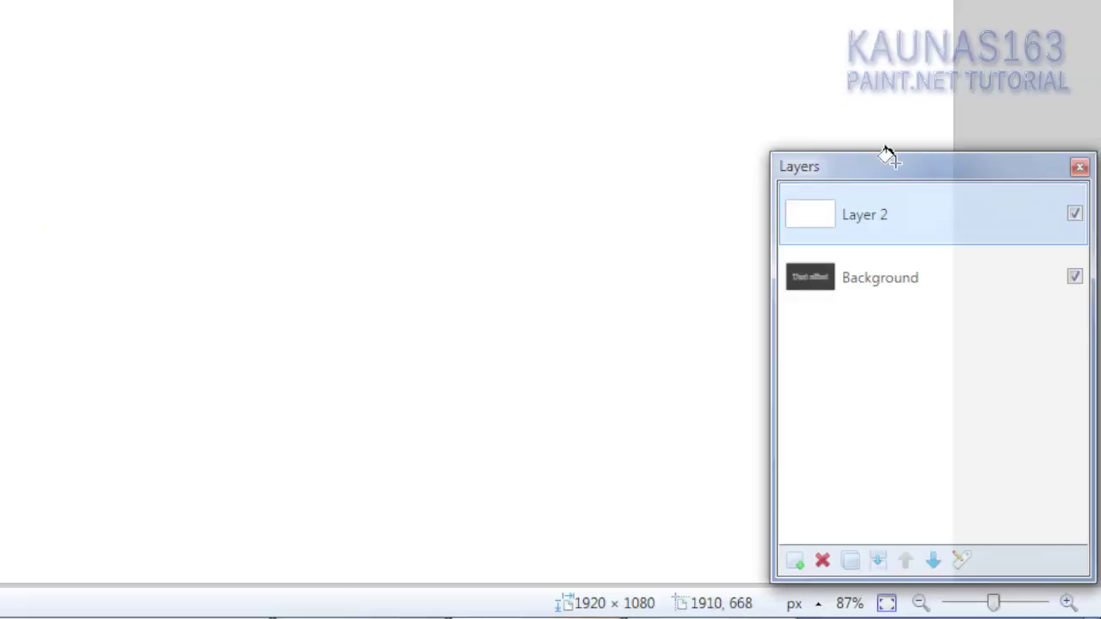
Step: Set Layer 2's blend mode to Overlay and merge it down into the Background
click(870, 223)
double_click(870, 224)
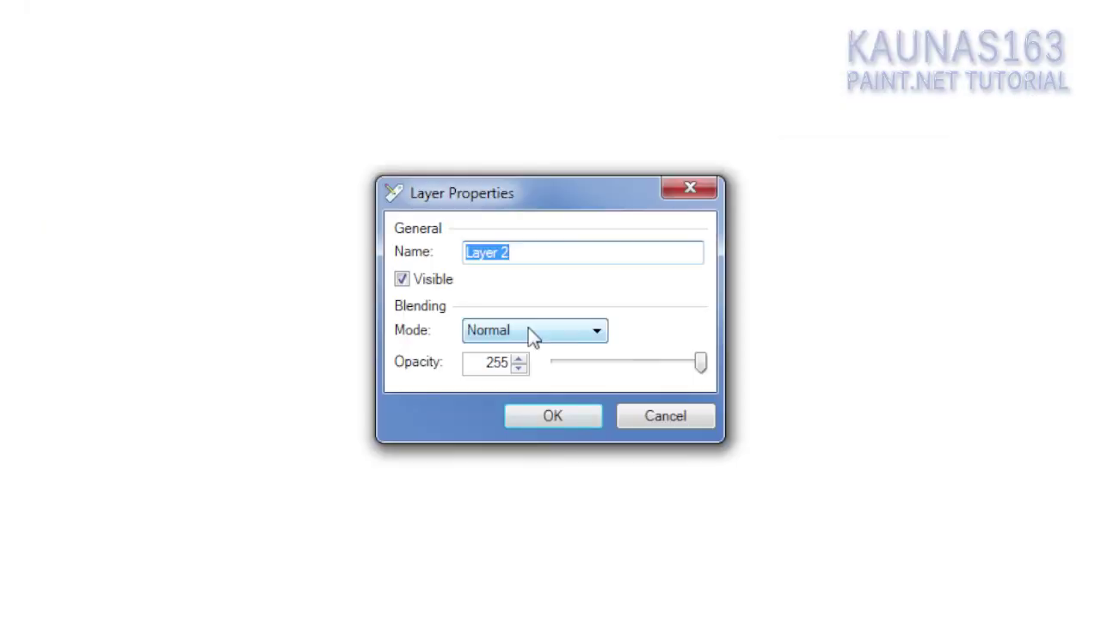
click(507, 327)
click(500, 479)
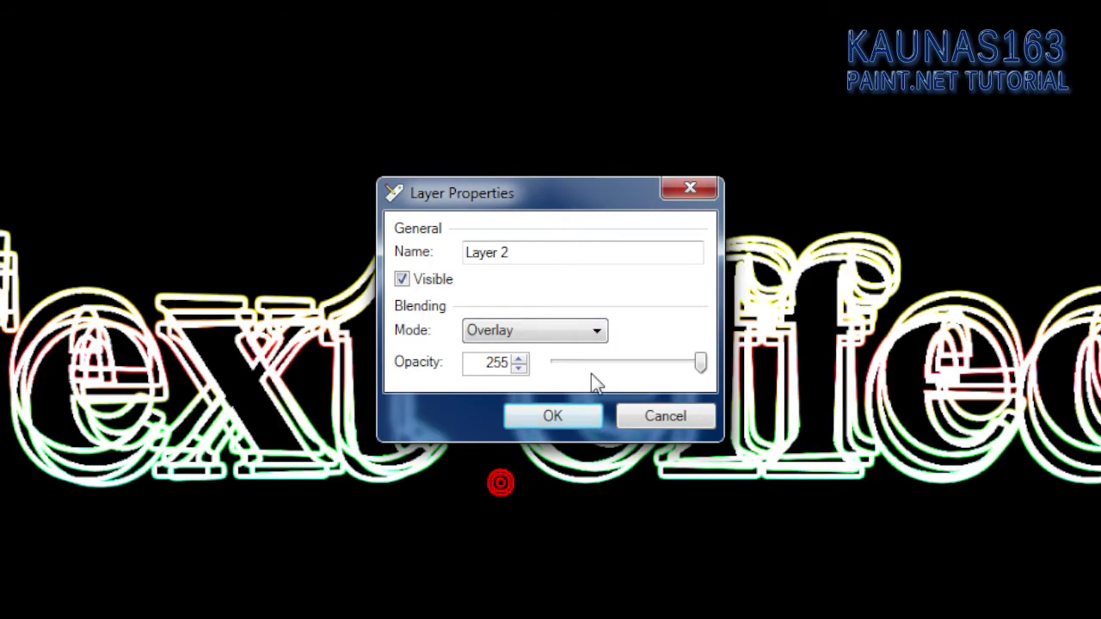
click(555, 416)
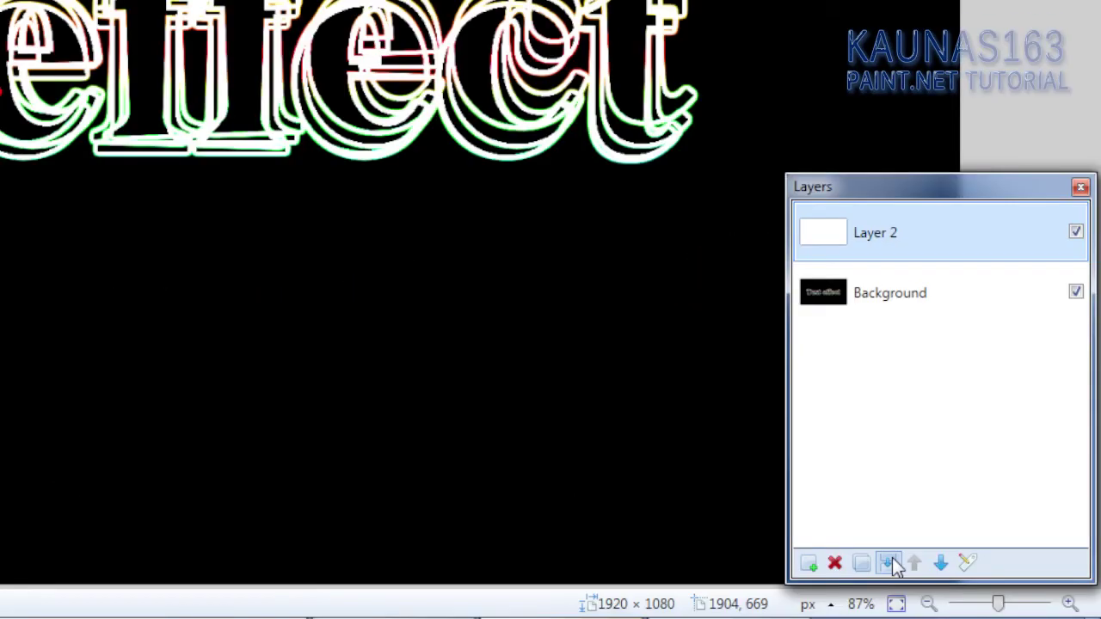
click(891, 561)
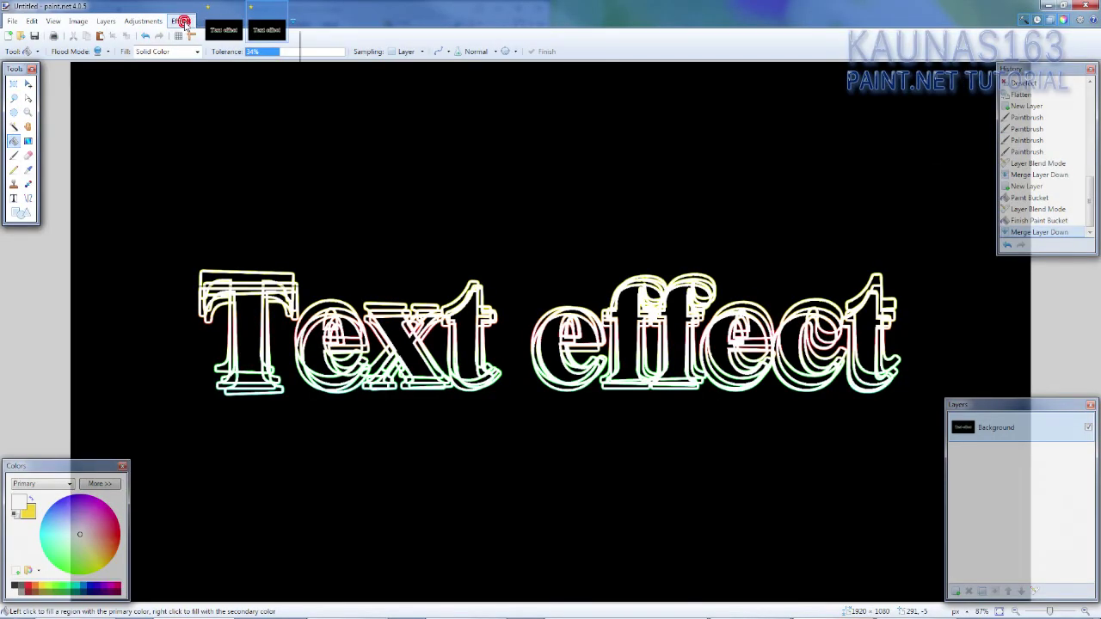
Step: Apply the Photo > Glow effect with brightness -100 and contrast 10
click(183, 21)
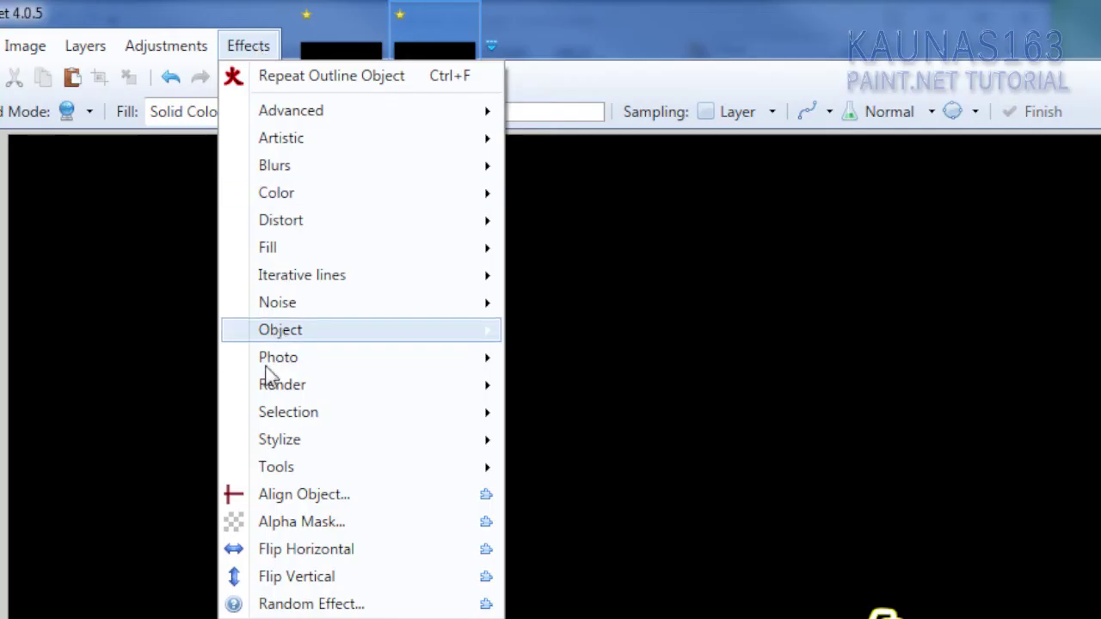
mouse_move(280, 357)
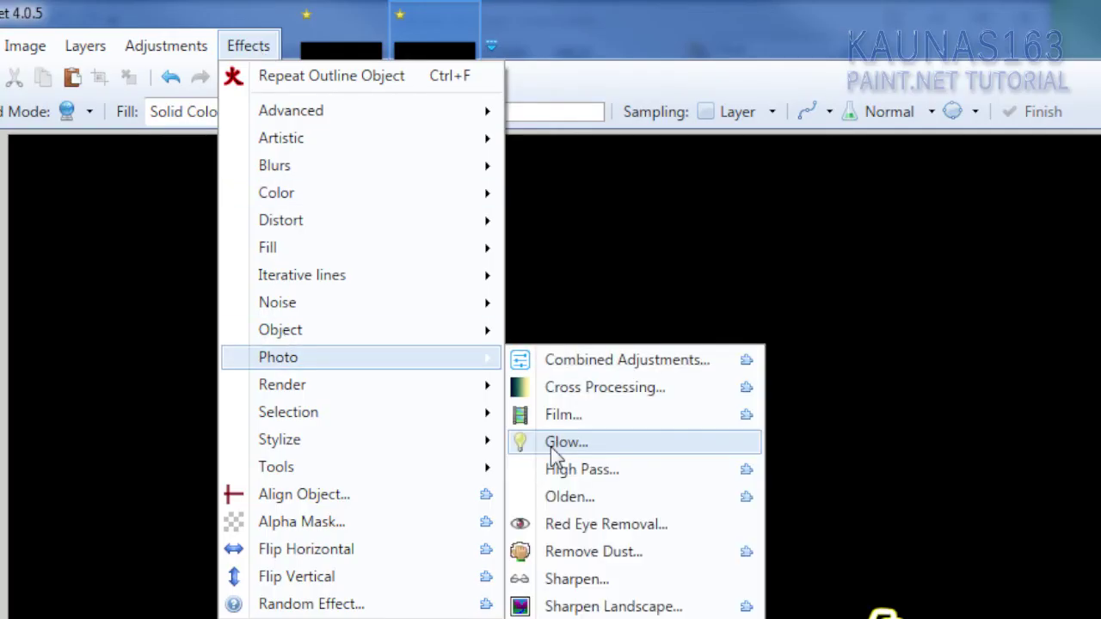
click(550, 442)
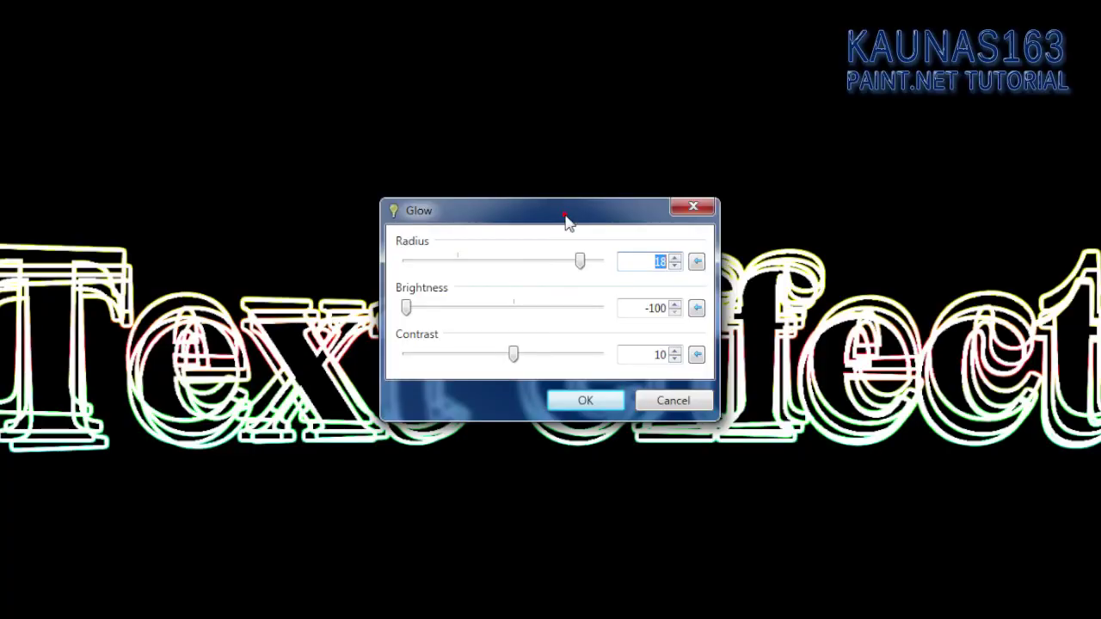
drag(565, 221, 567, 24)
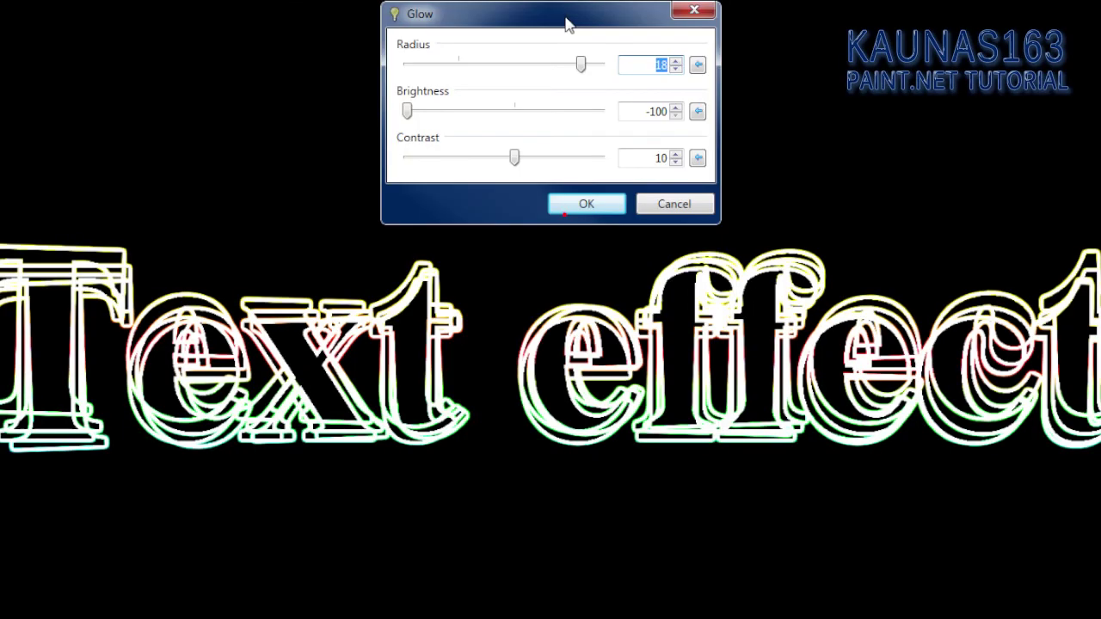
click(565, 209)
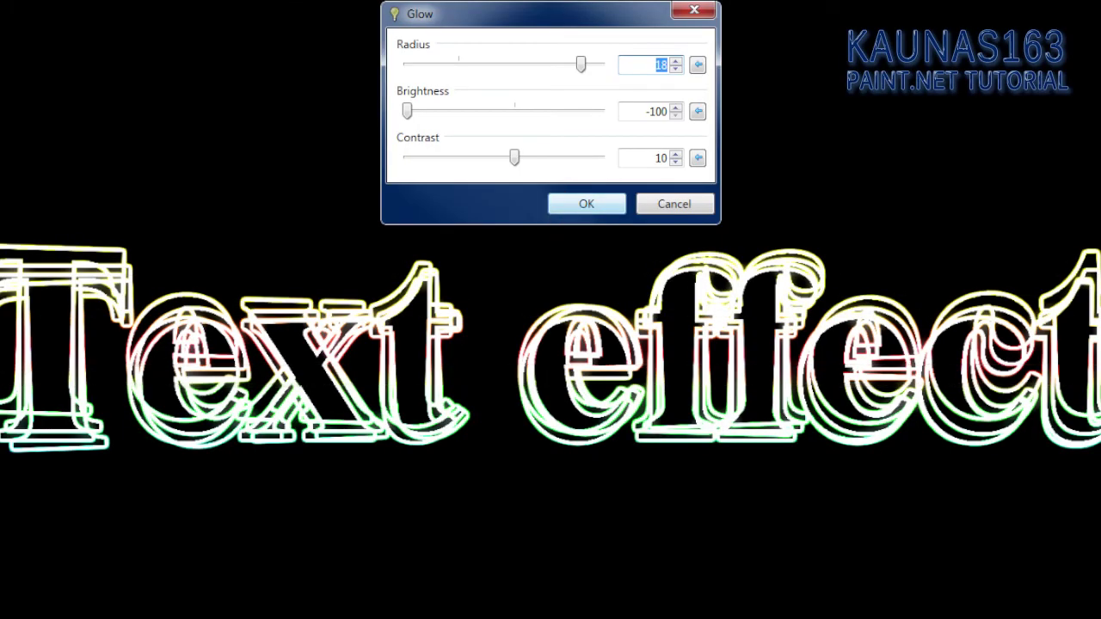
click(567, 206)
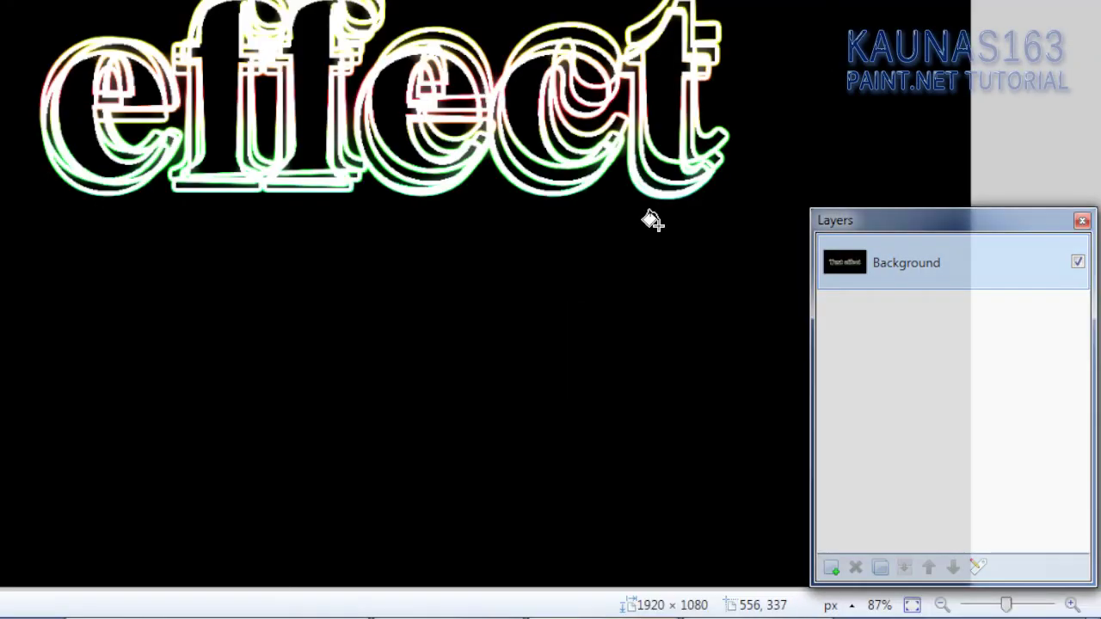
Step: On a new layer, paint soft light-blue and green brush stripes across the text
click(831, 568)
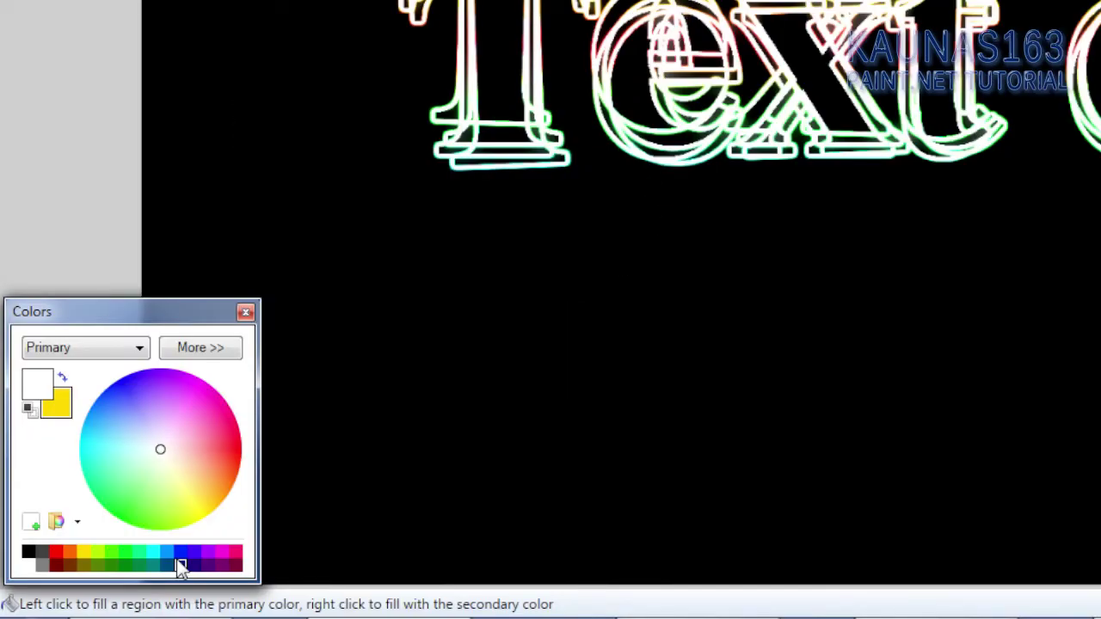
click(167, 553)
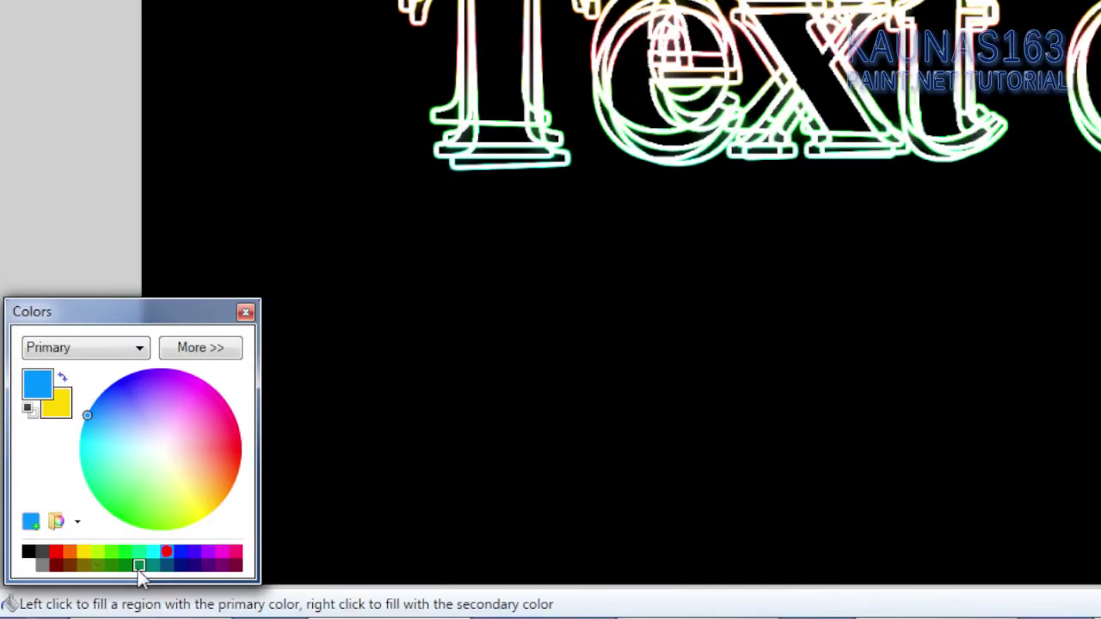
right_click(125, 558)
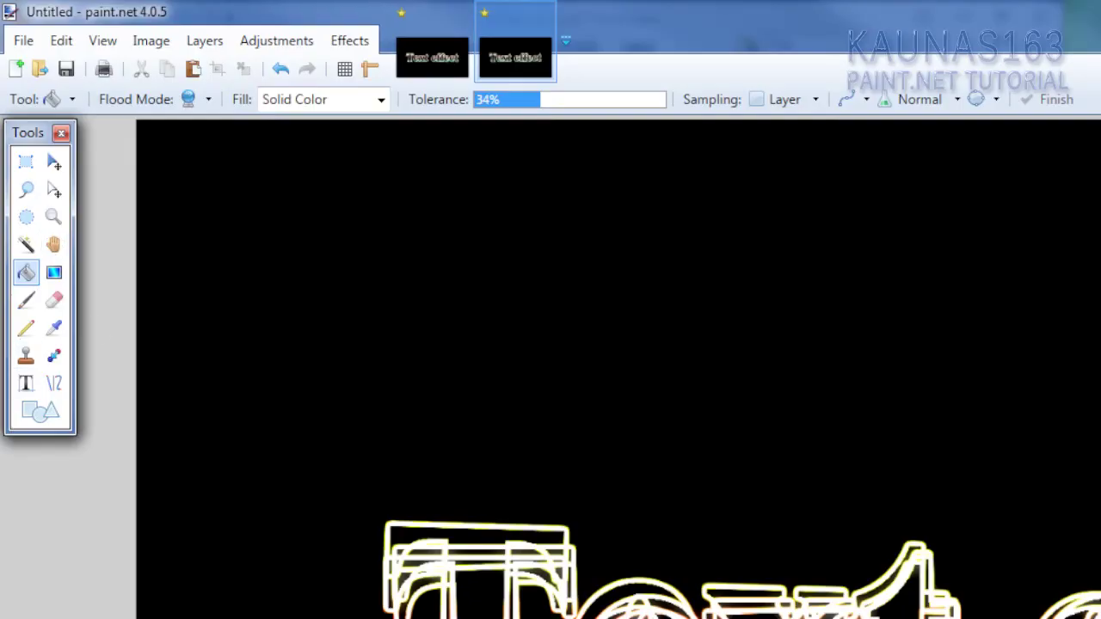
click(29, 300)
drag(223, 388, 827, 406)
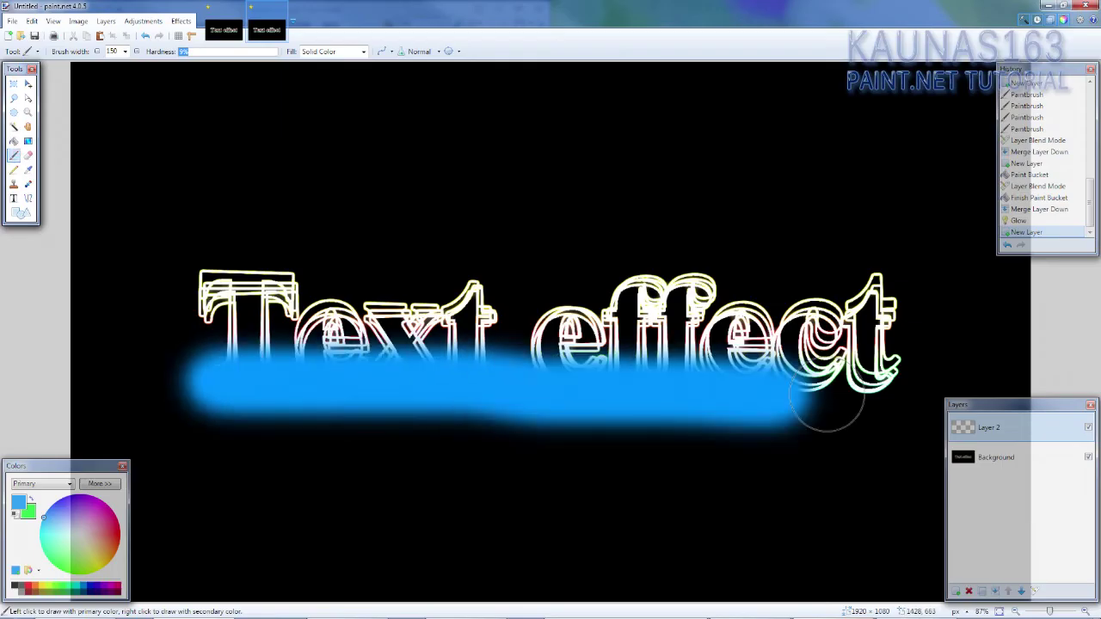
right_click(177, 349)
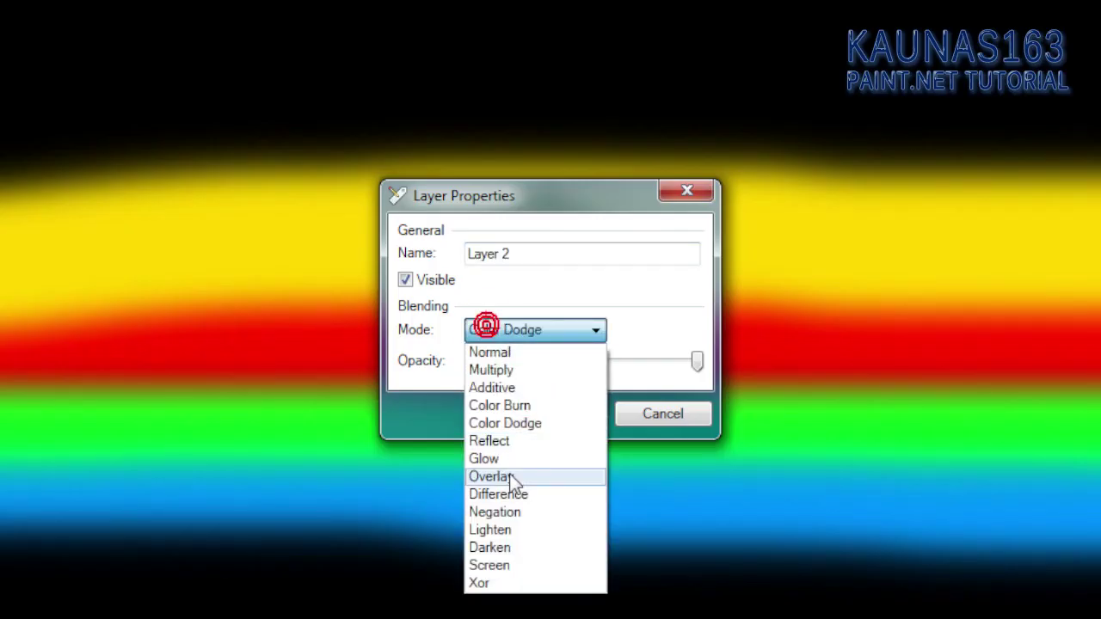
Step: Set the stripe layer to Overlay blending at opacity 99
click(511, 477)
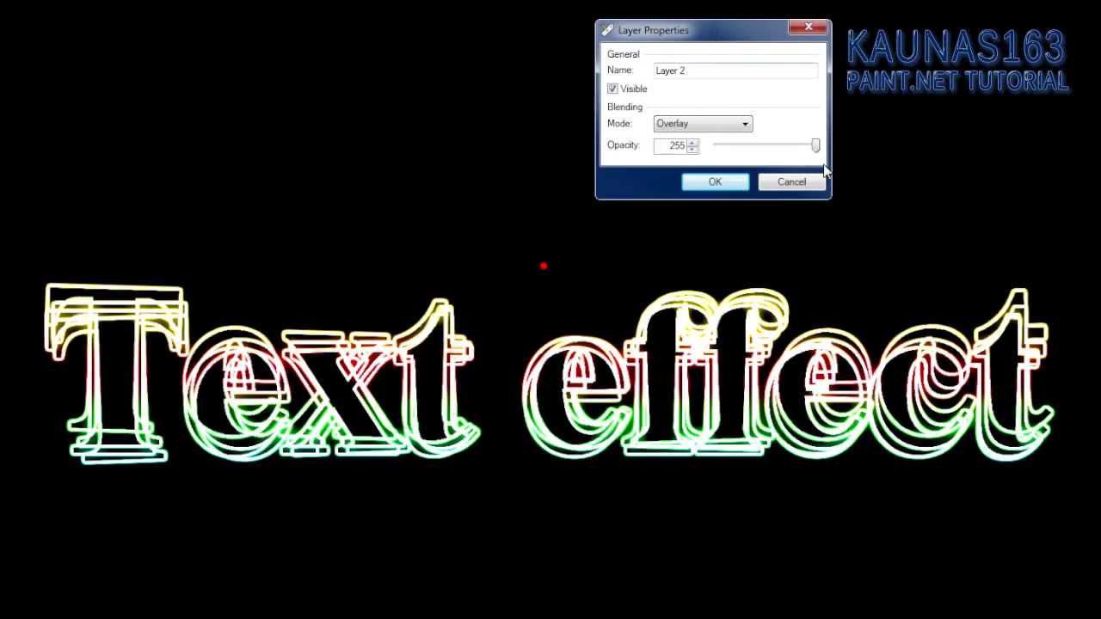
drag(816, 148, 761, 148)
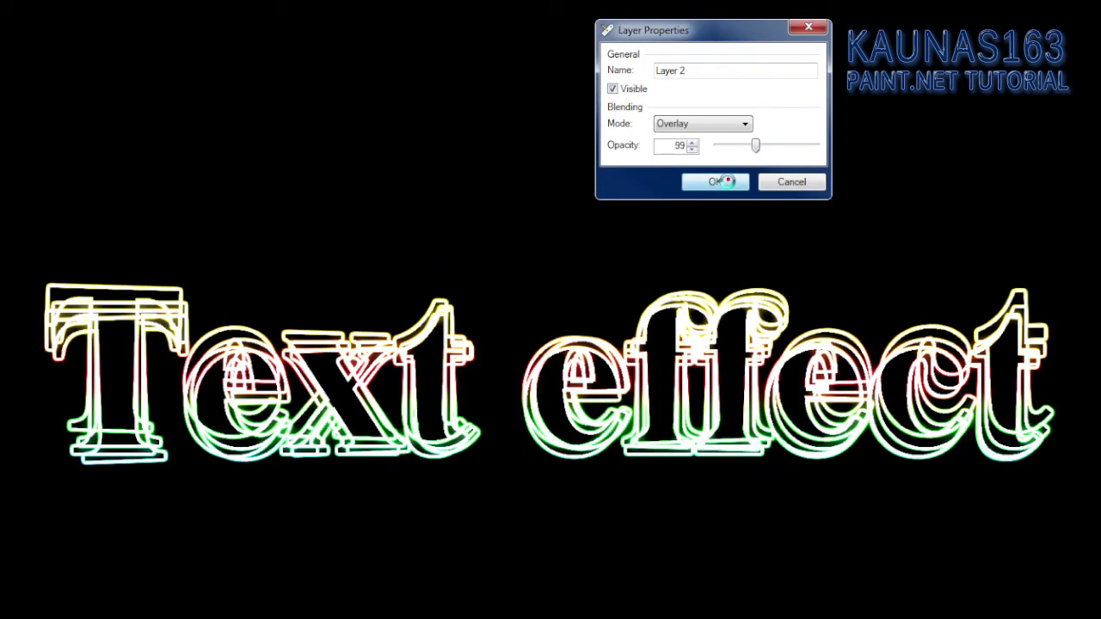
click(729, 180)
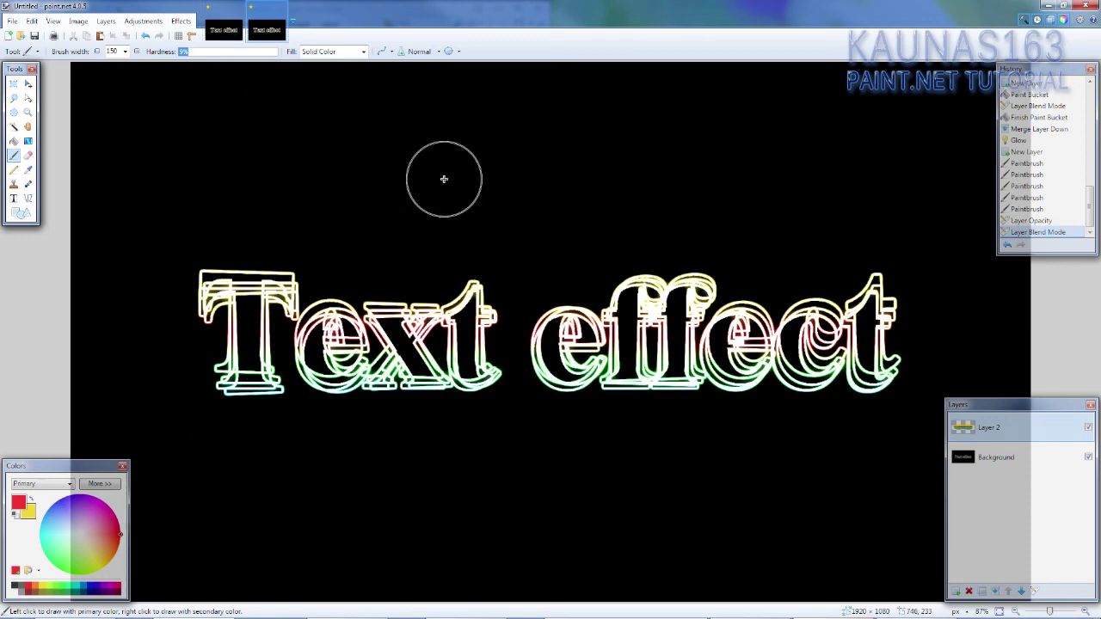
key(ctrl+m)
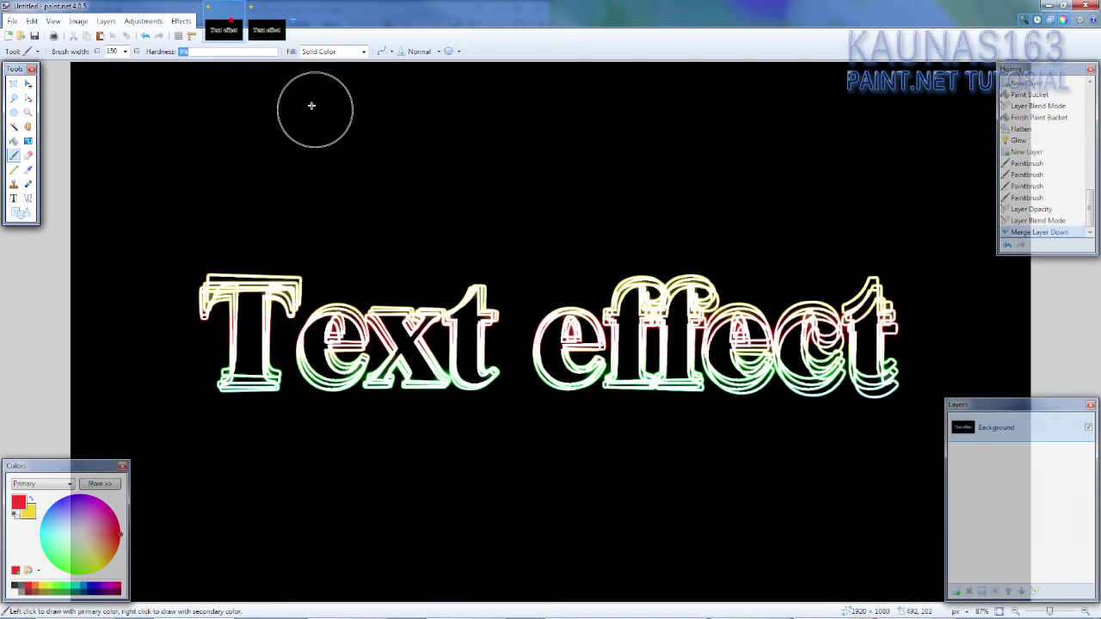
key(ctrl+z)
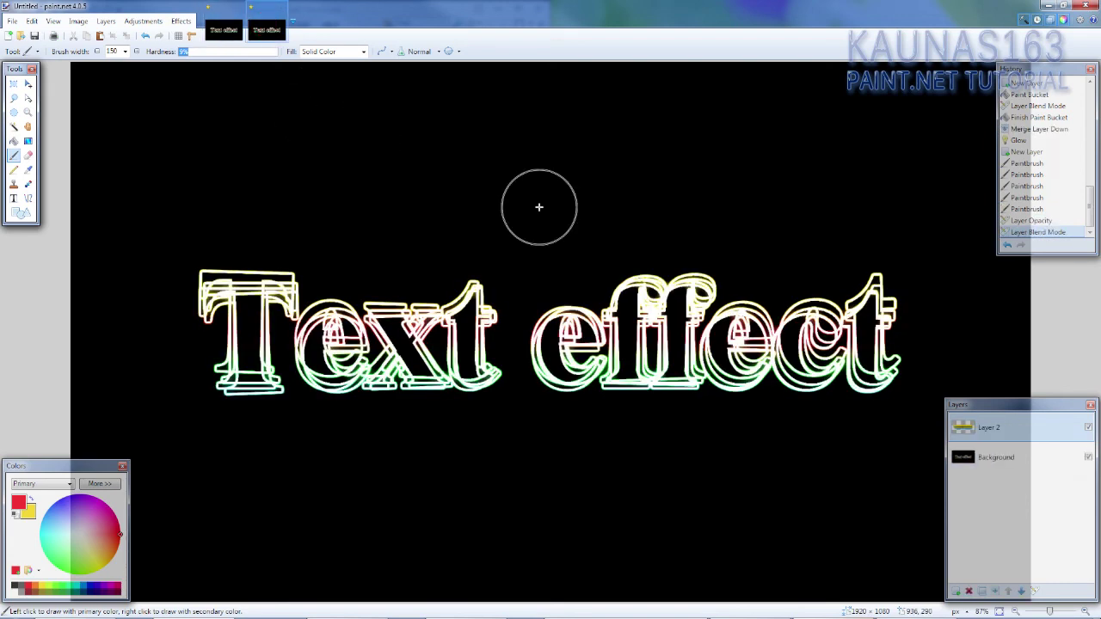